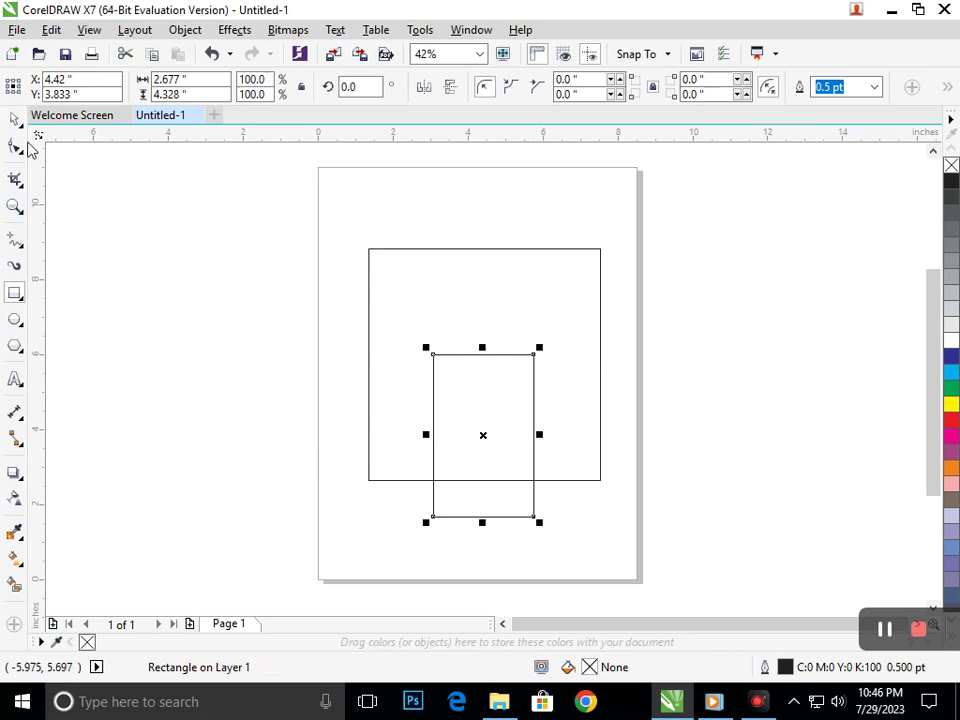
Lower the narrow rectangle across the square's bottom edge and place a vertically aligned copy of it across the top edge.
left_click(15, 119)
left_click(400, 514)
left_click(467, 520)
left_click_drag(467, 526, 501, 182)
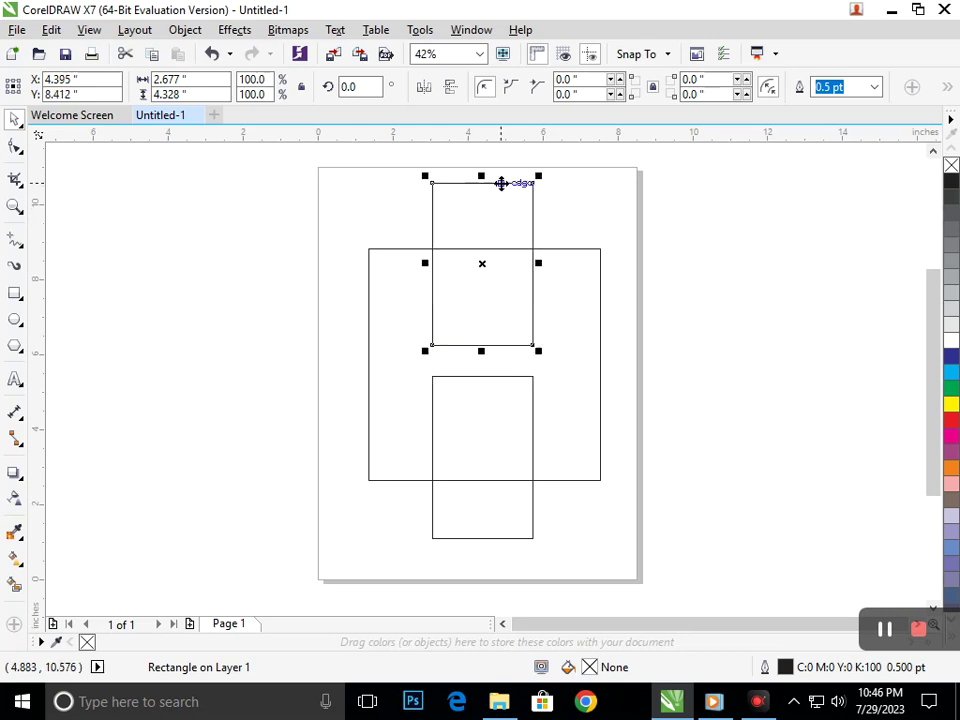
left_click(653, 525)
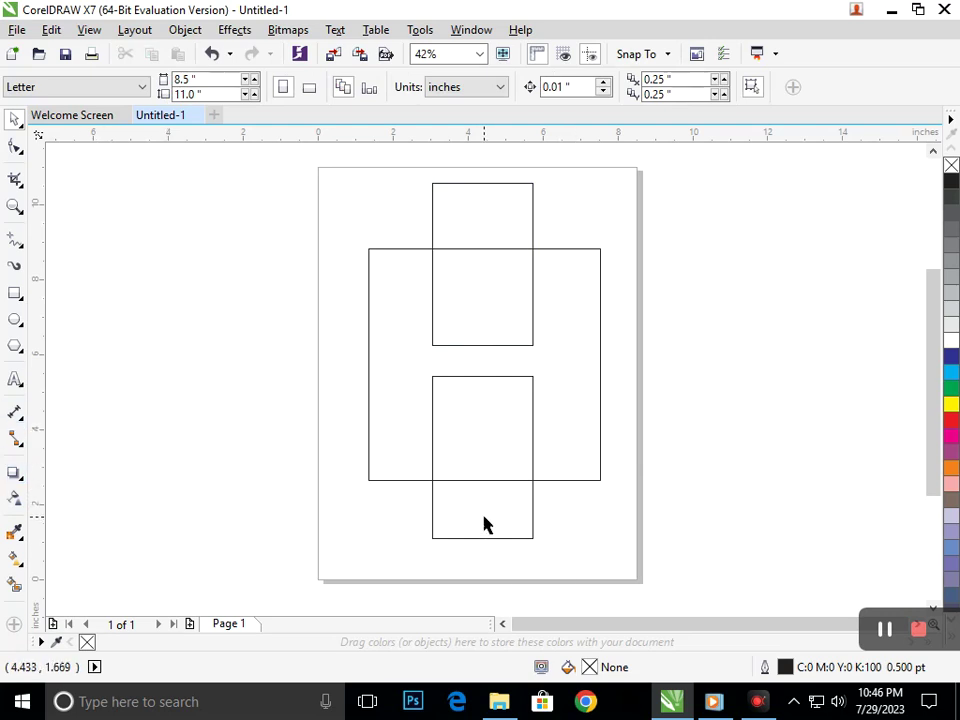
Remove the overlapping rectangle segments with Virtual Segment Delete so only an H outline remains.
left_click(15, 178)
left_click(60, 244)
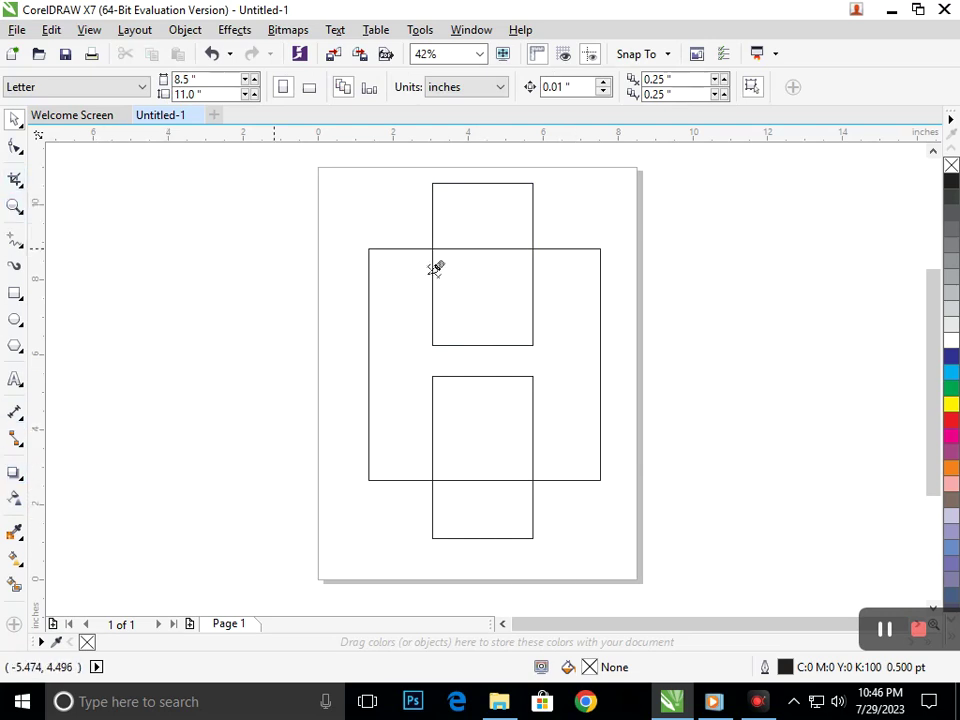
left_click(470, 249)
left_click(433, 206)
left_click_drag(495, 446, 514, 575)
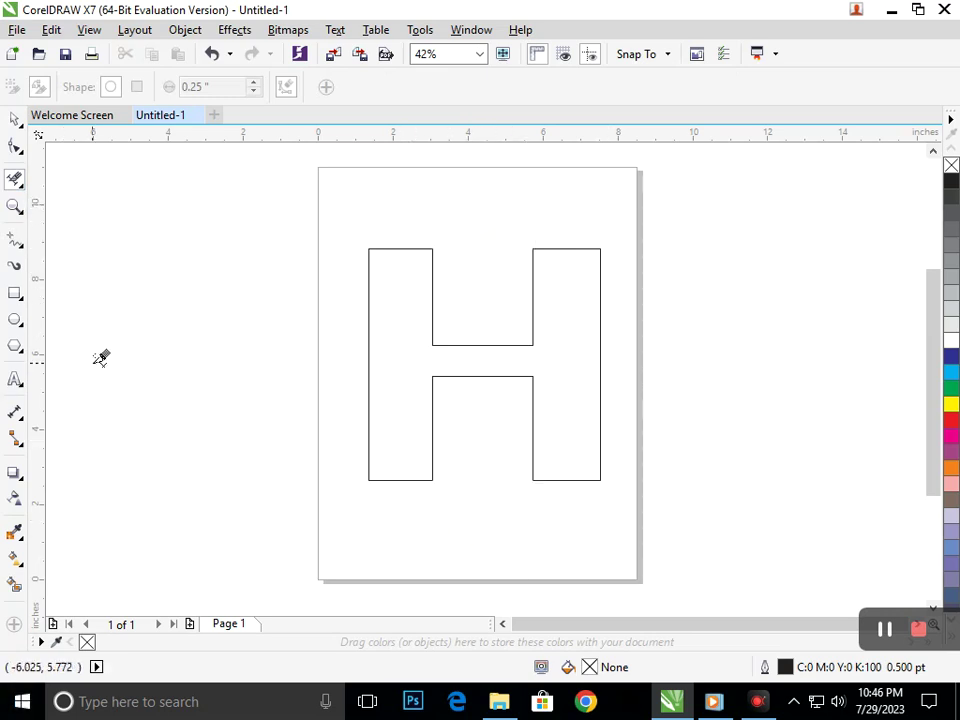
key("space")
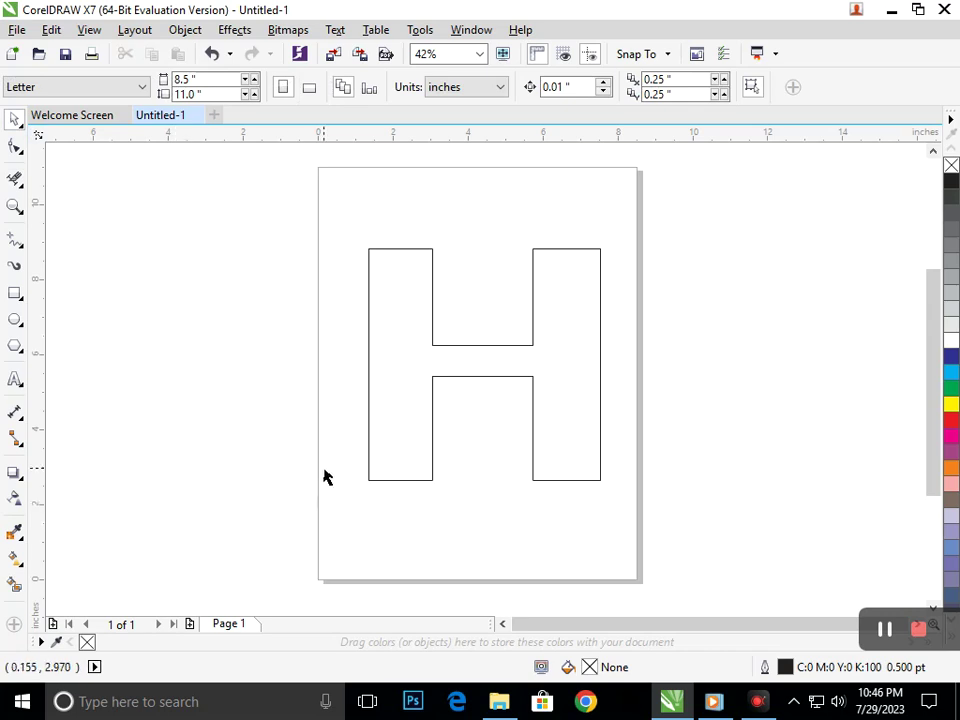
Draw a vertical strip about 0.43 by 6.18 inches beside the H's left leg and place an overlapping copy slightly to its left.
left_click(15, 293)
left_click_drag(447, 247, 463, 479)
left_click(15, 119)
left_click(118, 326)
left_click(447, 467)
key("Left")
key("Left")
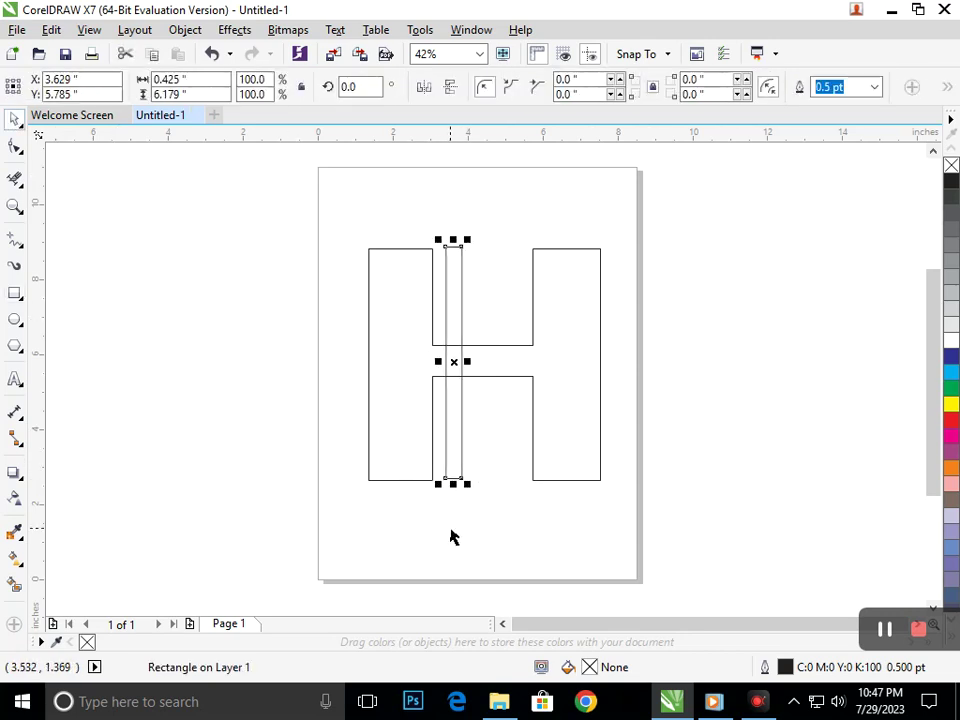
left_click_drag(454, 464, 446, 463)
left_click(468, 497)
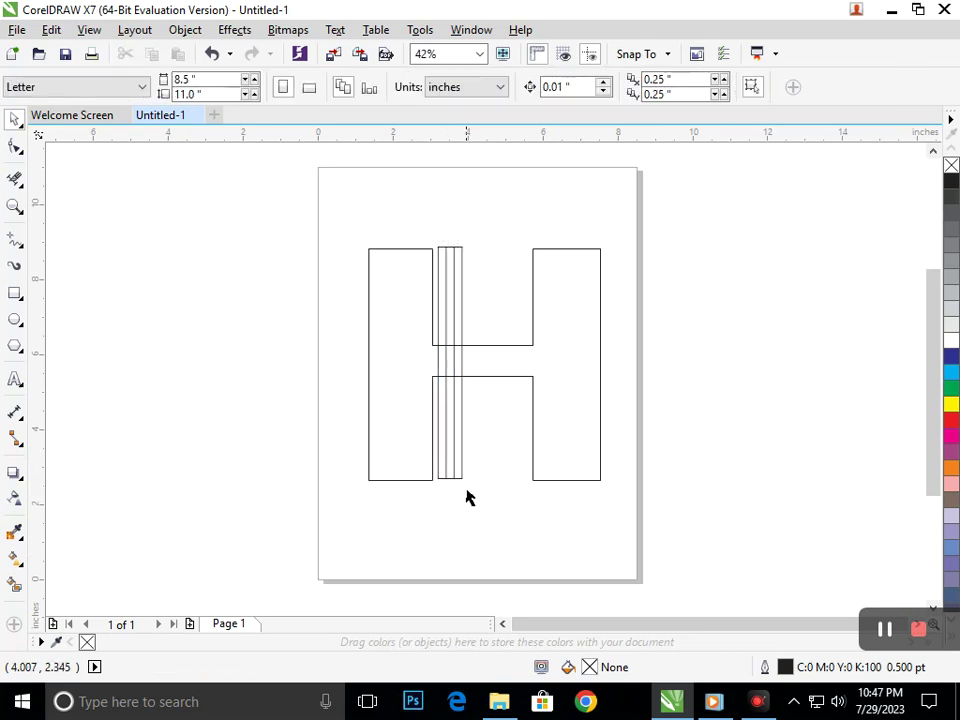
Rotate a copy of the left strip 90 degrees so it lies horizontally along the base of the H.
left_click(454, 480)
left_click(444, 468)
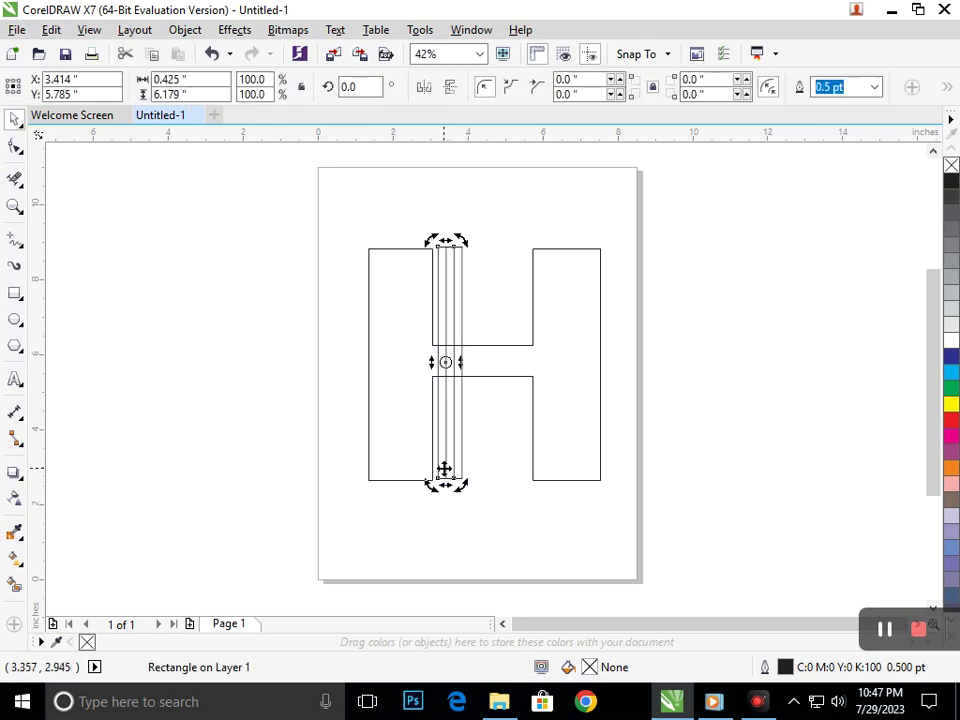
left_click_drag(433, 492, 258, 350)
left_click(262, 442)
left_click_drag(333, 370, 447, 476)
key("Escape")
key("F2")
left_click_drag(377, 416, 625, 555)
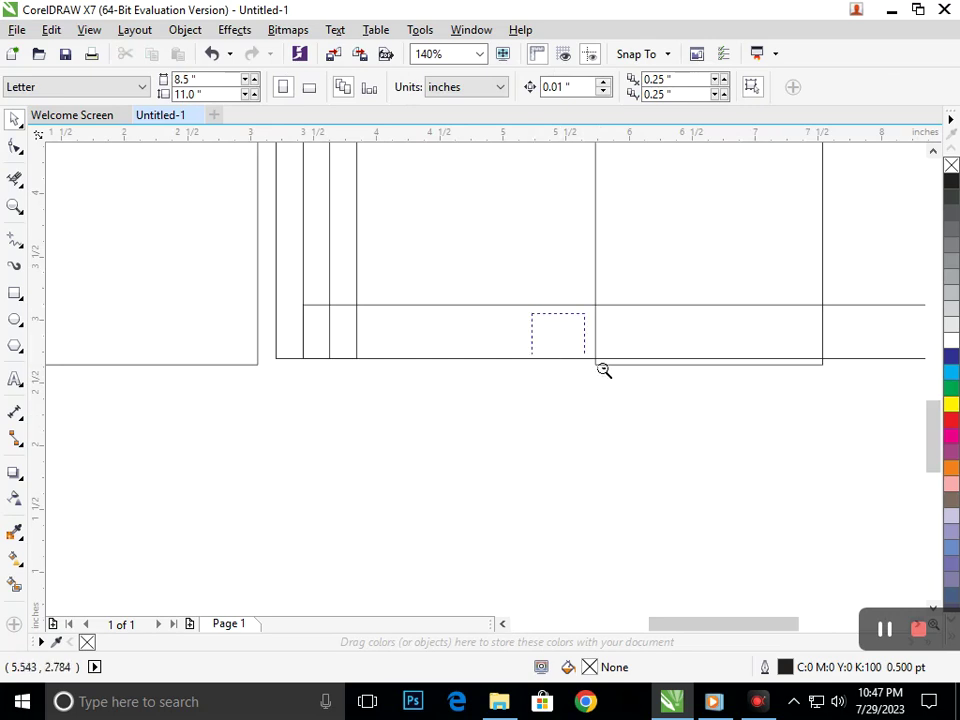
scroll(552, 333, "down", 4)
left_click(440, 326)
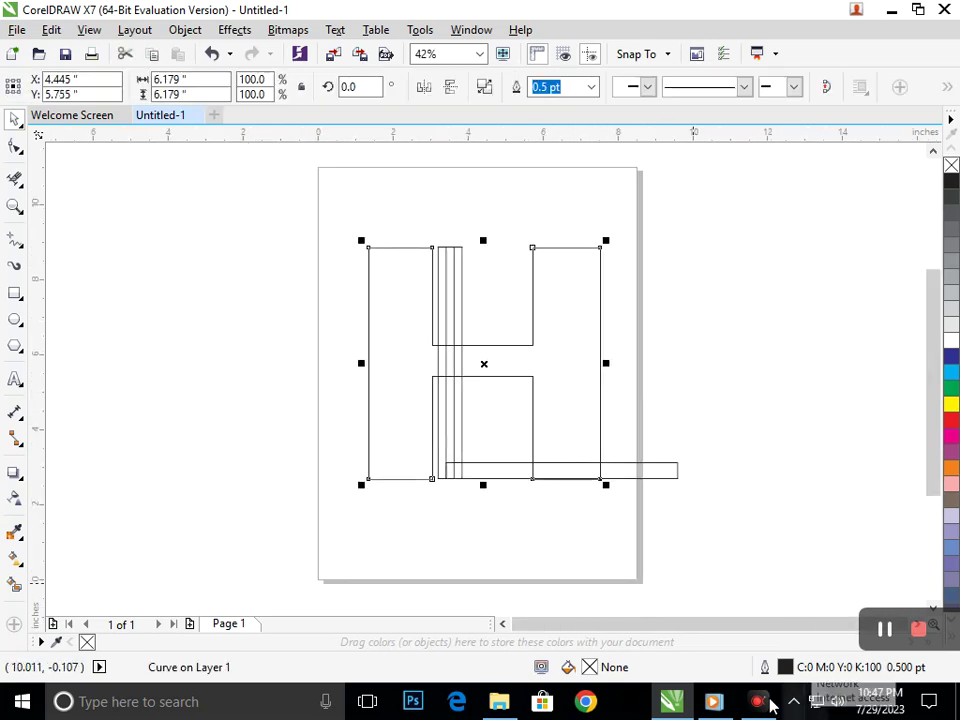
left_click(609, 605)
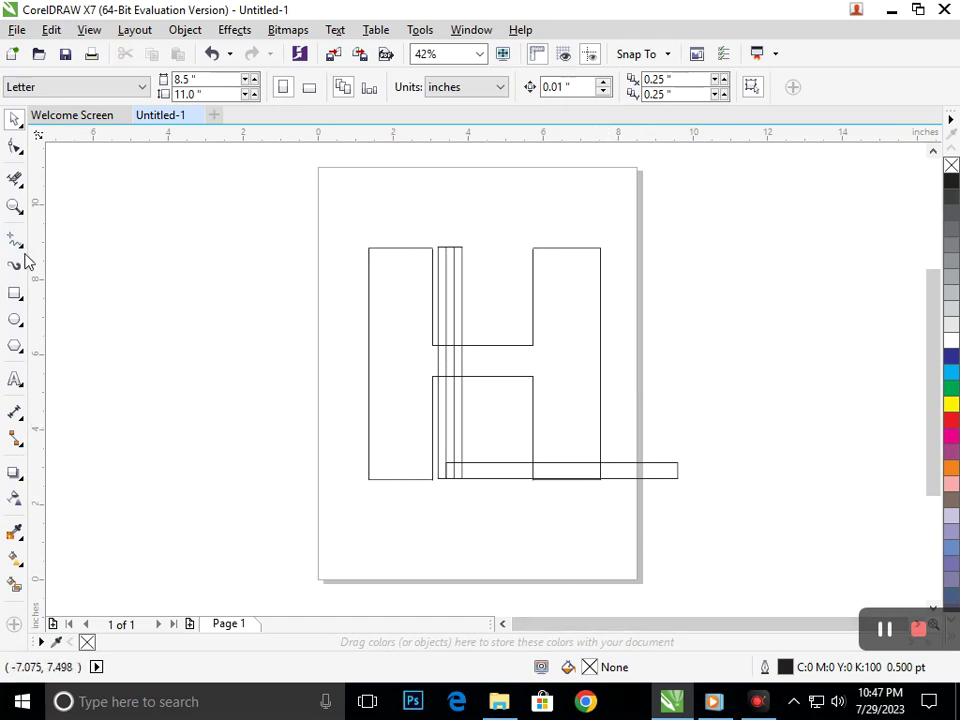
Draw a vertical line about 0.97 inches long across the horizontal strip inside the H's right leg.
left_click(22, 246)
left_click(88, 260)
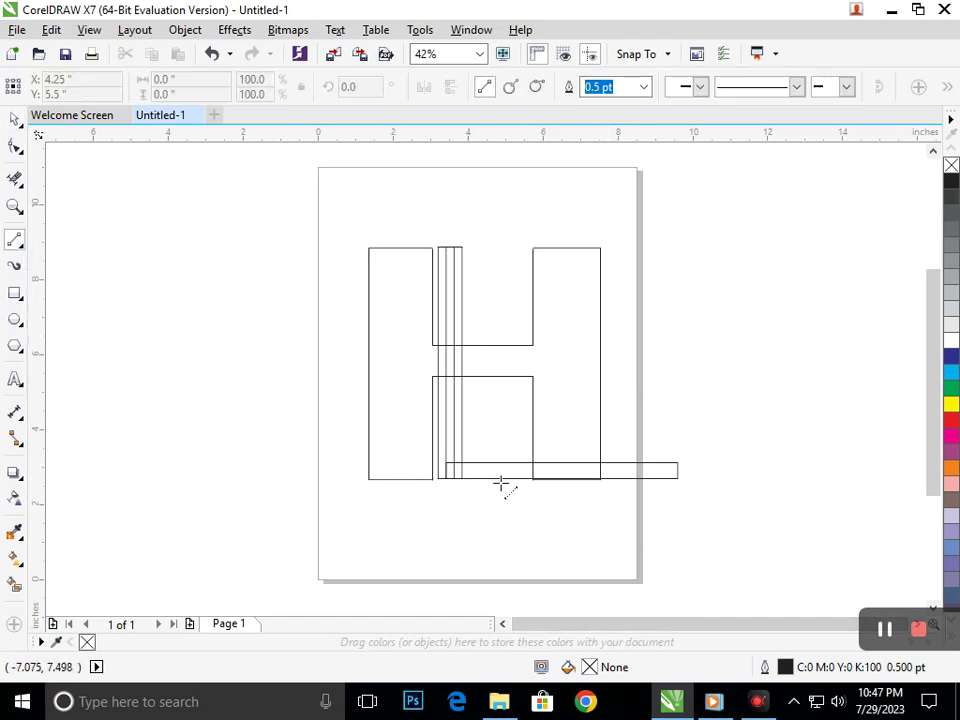
scroll(538, 476, "up", 4)
left_click_drag(682, 263, 681, 414)
scroll(716, 414, "down", 4)
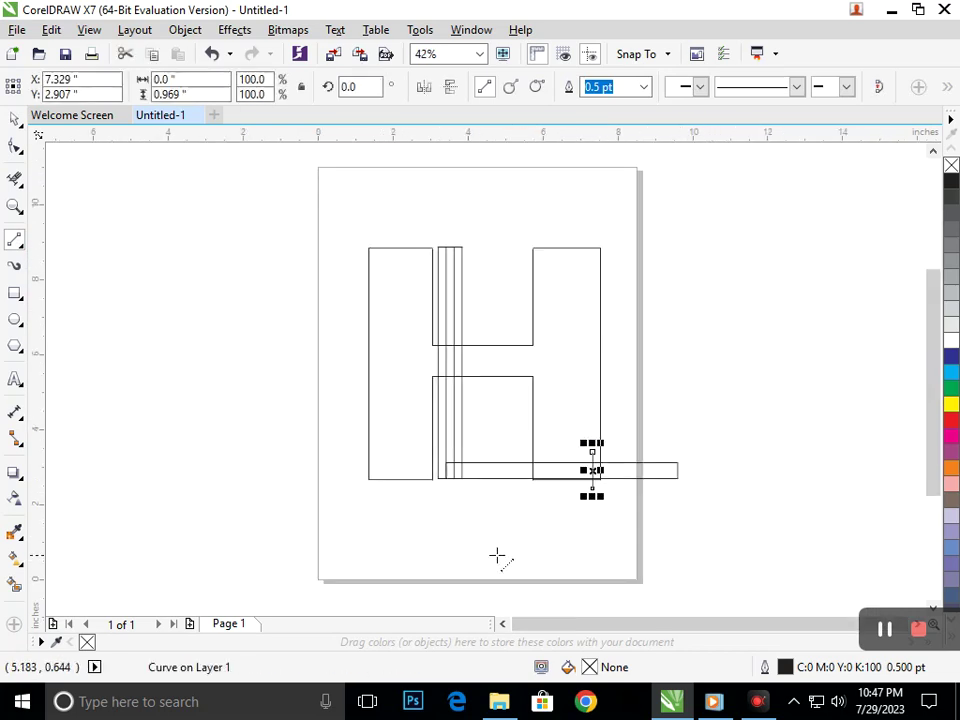
Try to delete the horizontal strip's upper edge inside the right leg and the short vertical line with Virtual Segment Delete.
left_click(15, 178)
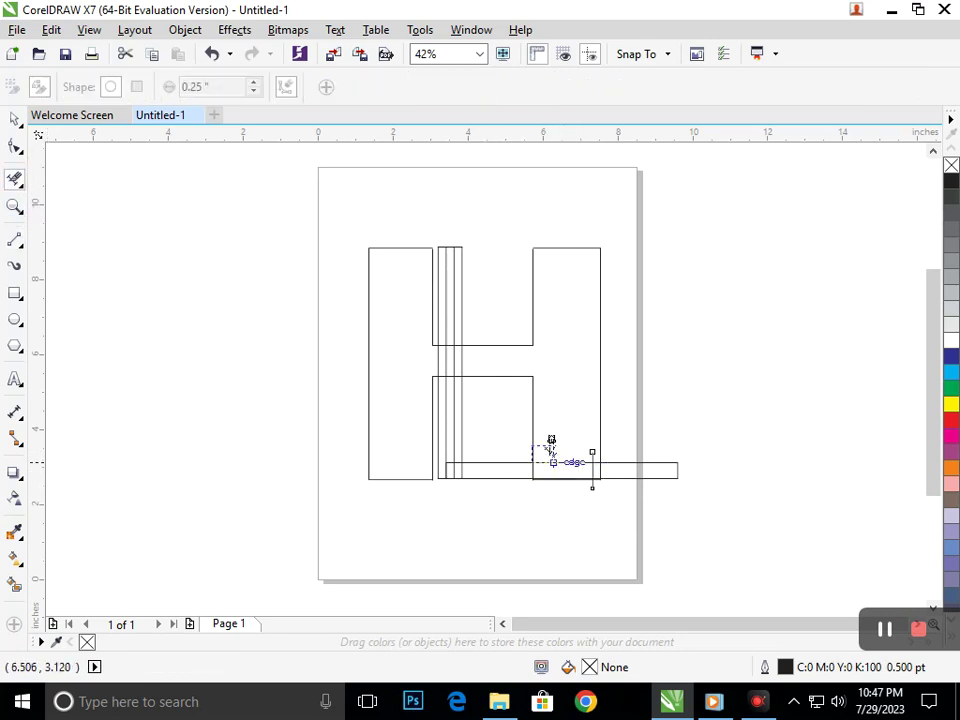
left_click_drag(553, 456, 576, 470)
scroll(630, 542, "up", 4)
scroll(471, 274, "up", 2)
left_click_drag(467, 371, 516, 458)
key("Delete")
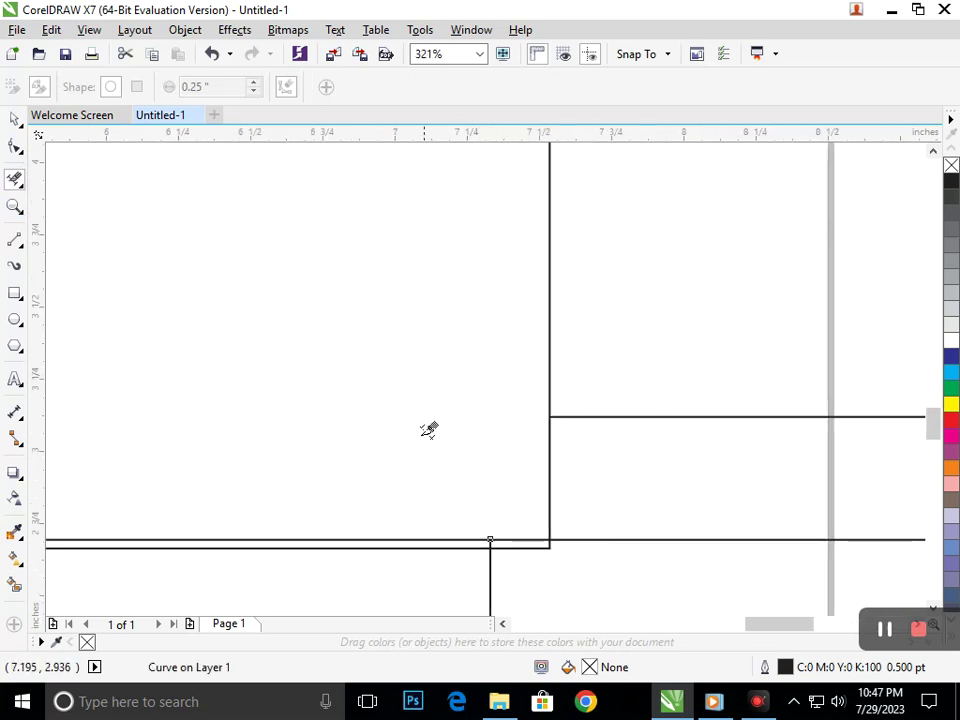
scroll(476, 484, "down", 1)
left_click_drag(386, 516, 545, 492)
key("Delete")
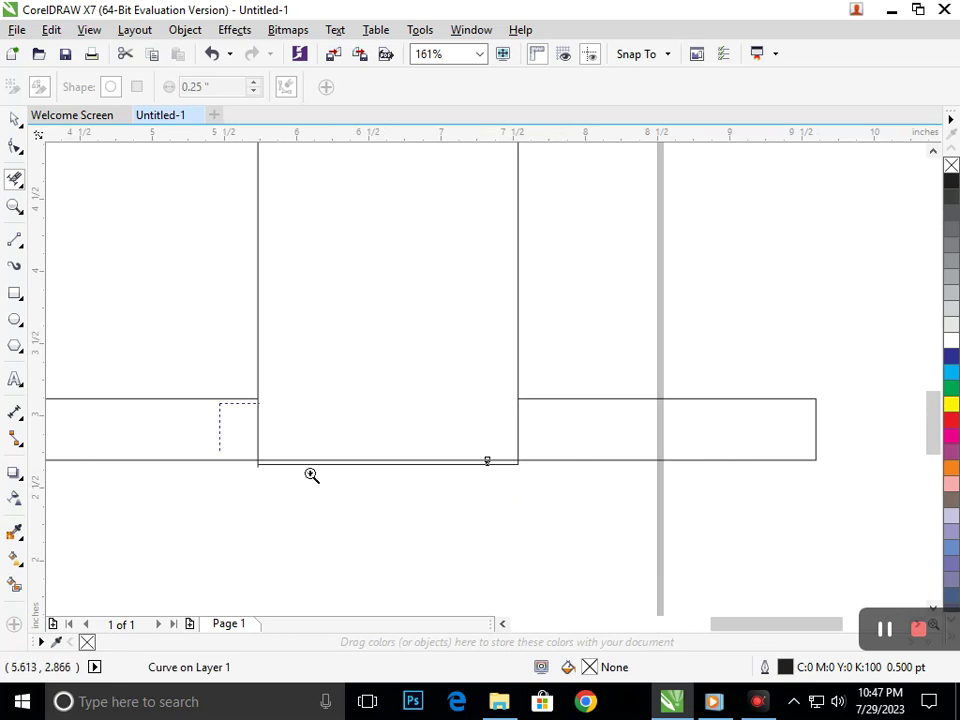
Try to delete the doubled line segments at the base of the H's right leg.
scroll(258, 451, "up", 3)
left_click_drag(236, 542, 394, 506)
key("Delete")
left_click_drag(358, 446, 641, 549)
scroll(641, 549, "down", 3)
left_click_drag(443, 418, 602, 499)
scroll(530, 480, "up", 3)
left_click_drag(523, 510, 242, 405)
key("Delete")
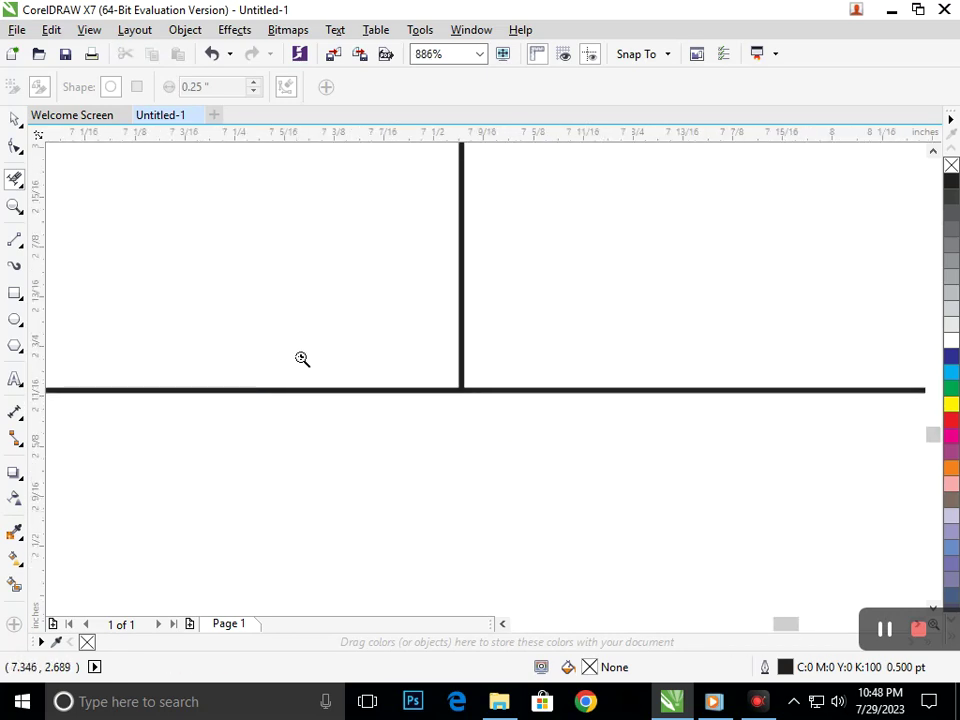
Undo the segment deletions around the base of the H's right leg.
scroll(471, 453, "down", 4)
scroll(482, 497, "down", 1)
key("ctrl+z")
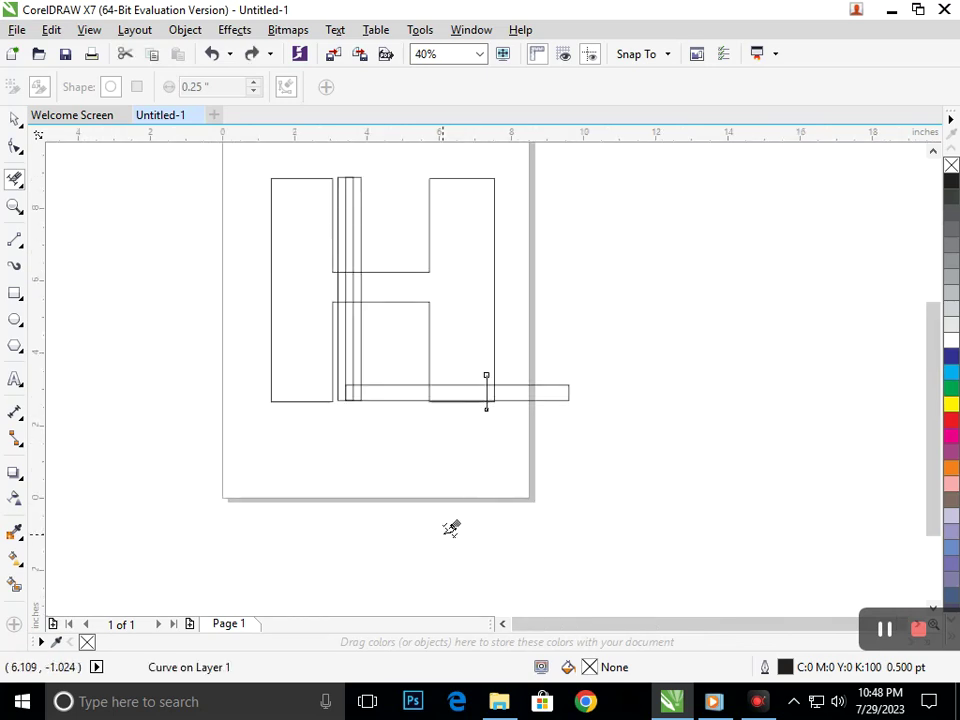
Move the short vertical line so it crosses the horizontal strip just left of the H's right leg.
left_click(10, 120)
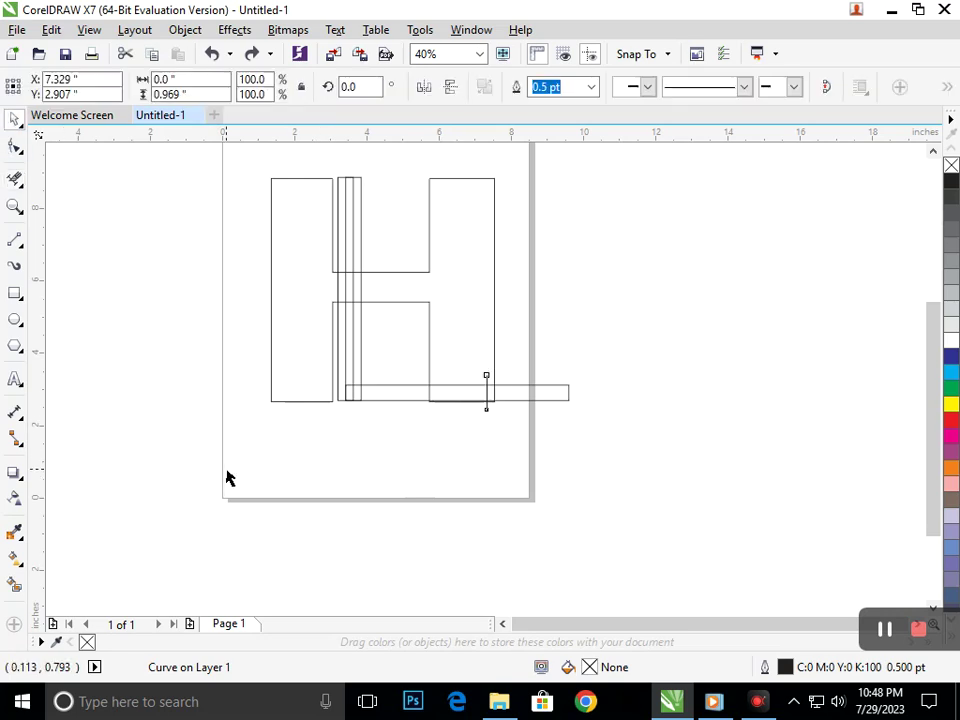
left_click(482, 418)
left_click_drag(487, 418, 420, 406)
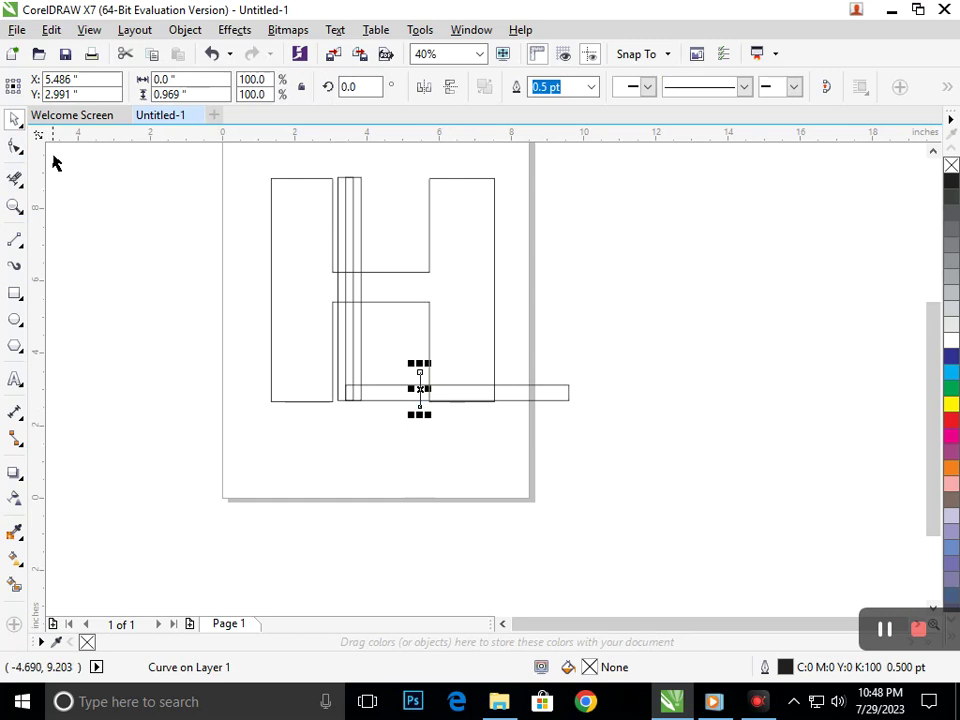
Delete the line's ends beyond the horizontal strip and the strip segments between the line and the right leg.
left_click(15, 179)
scroll(391, 390, "up", 4)
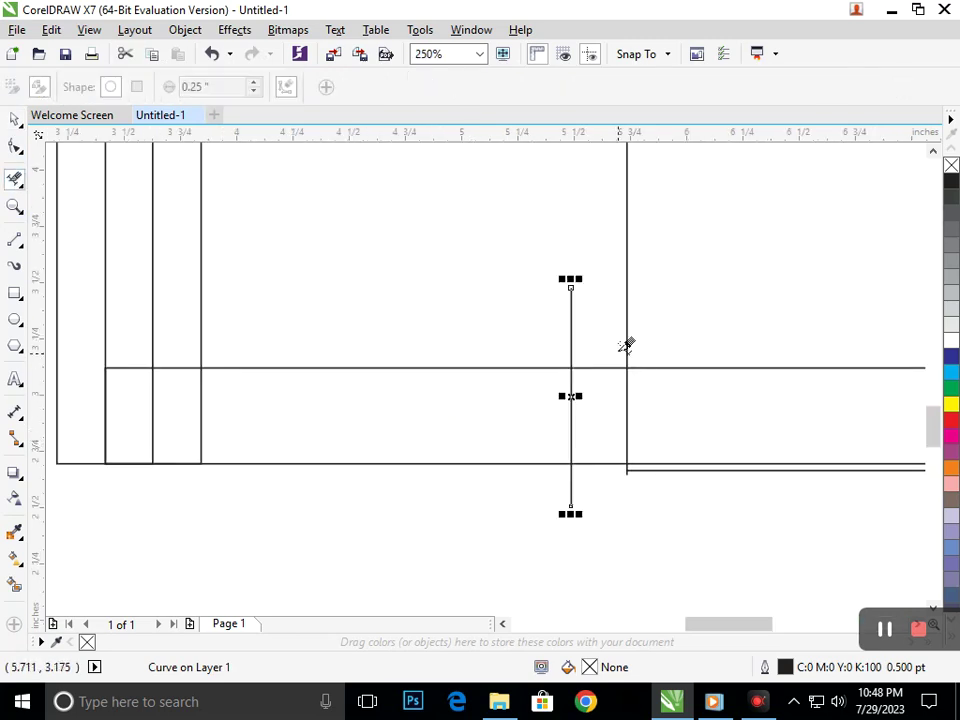
left_click_drag(619, 354, 608, 504)
left_click_drag(513, 297, 582, 330)
left_click_drag(538, 470, 598, 488)
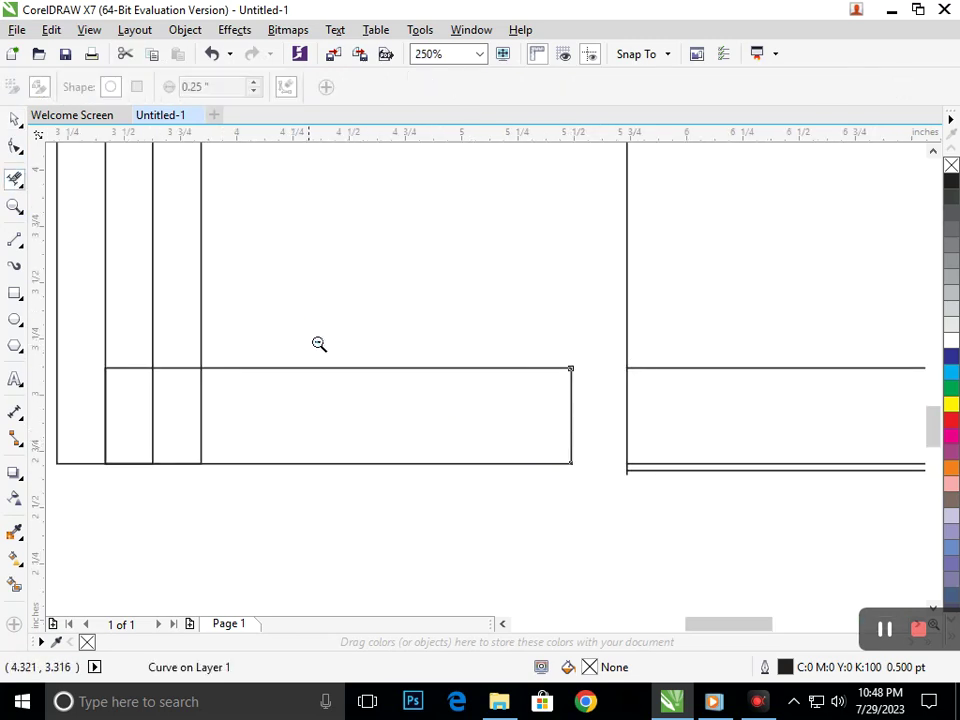
key("F3")
Try to delete the edges of a vertical strip where they pass the H's crossbar.
scroll(295, 335, "up", 4)
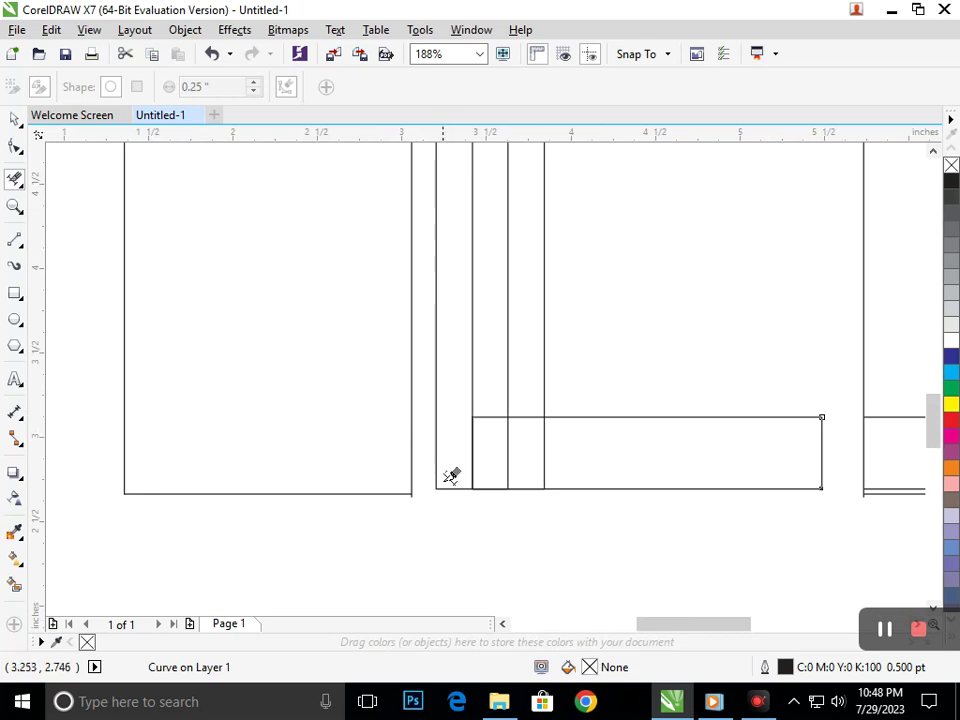
scroll(422, 383, "down", 3)
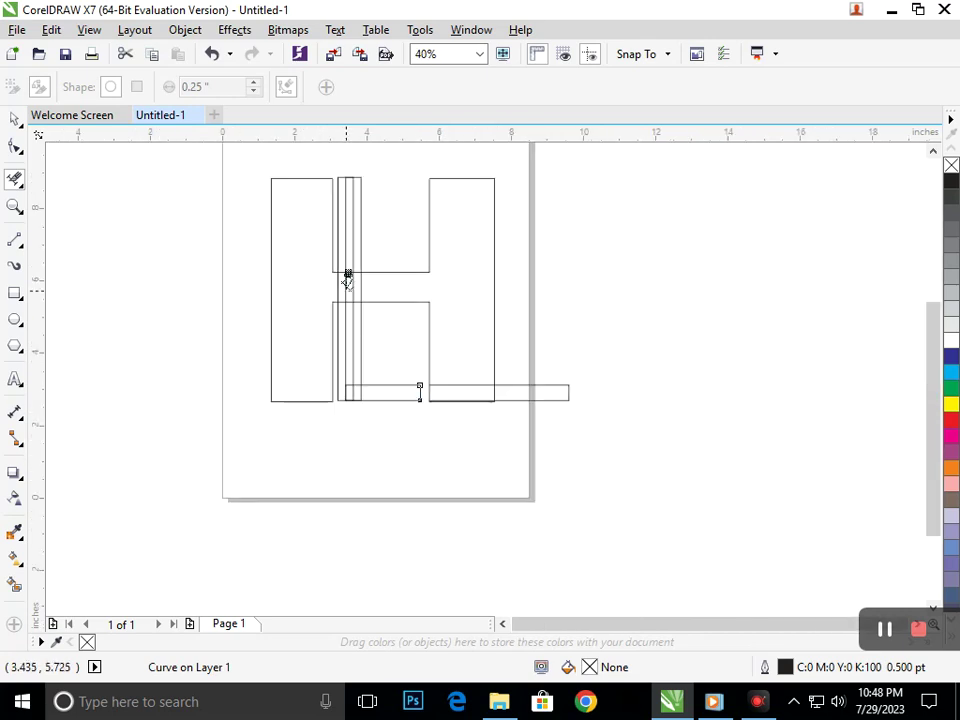
scroll(326, 236, "up", 3)
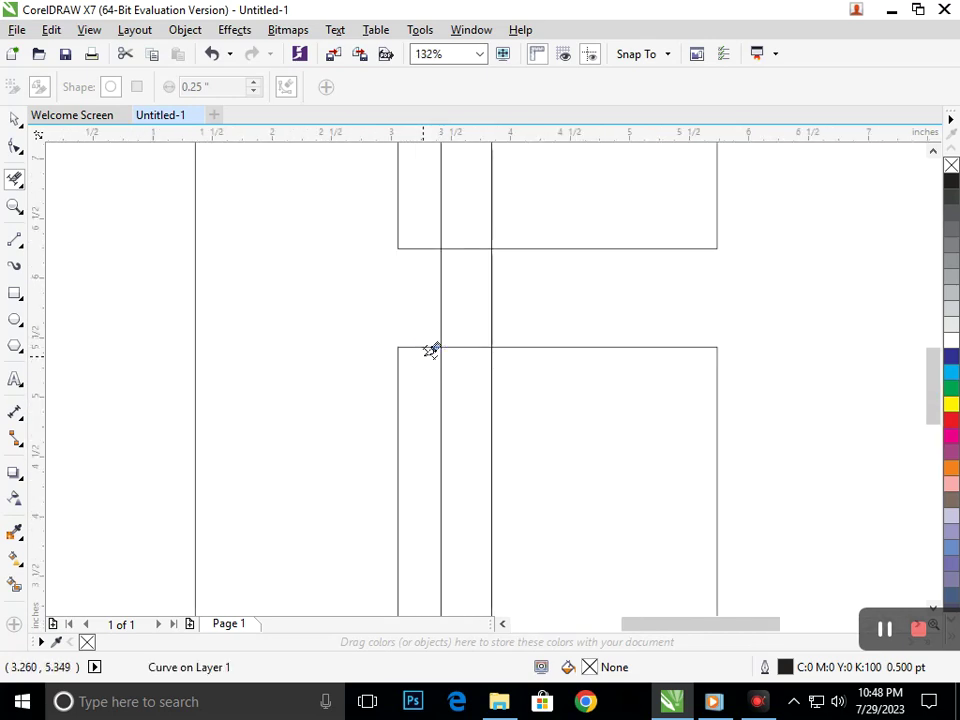
key("ctrl+z")
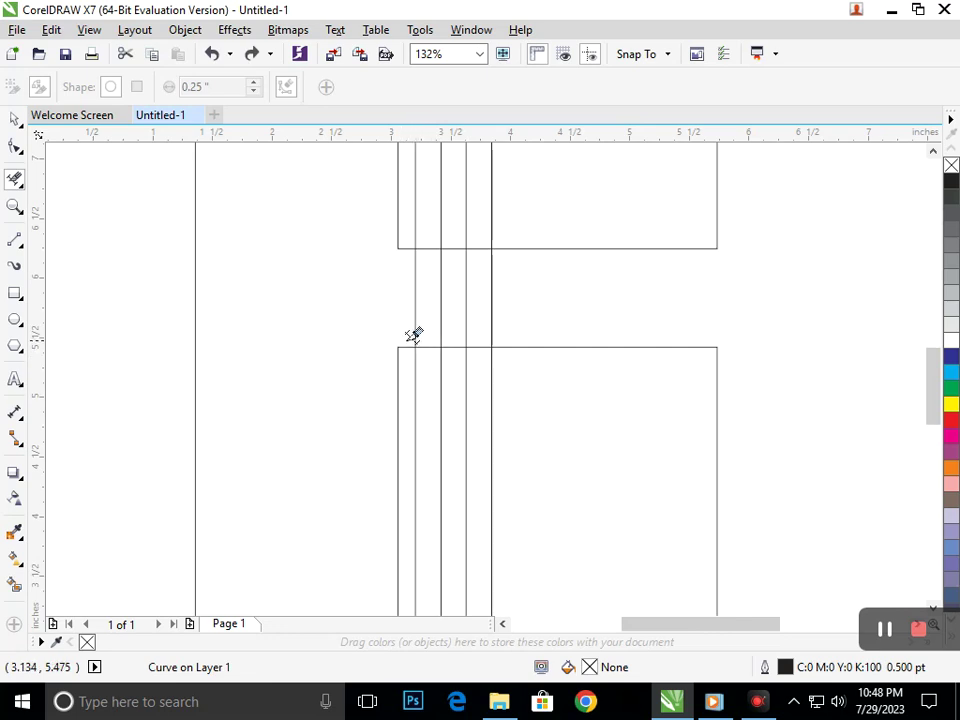
Try to move the H outline about 0.5 inches to the left, and undo the move.
left_click(14, 121)
left_click(204, 320)
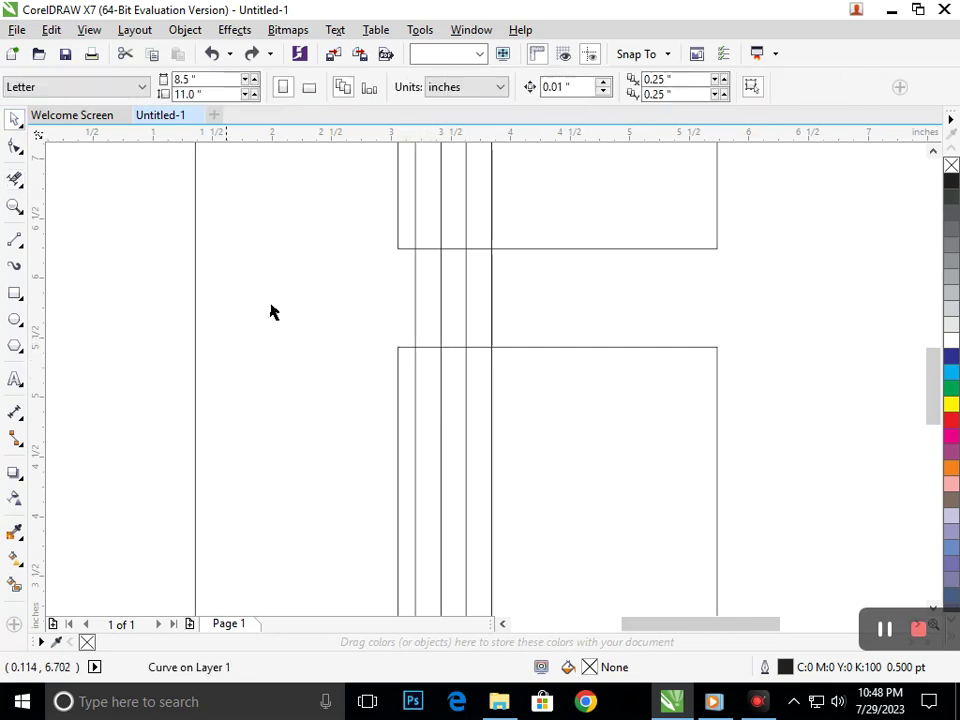
left_click_drag(200, 320, 123, 313)
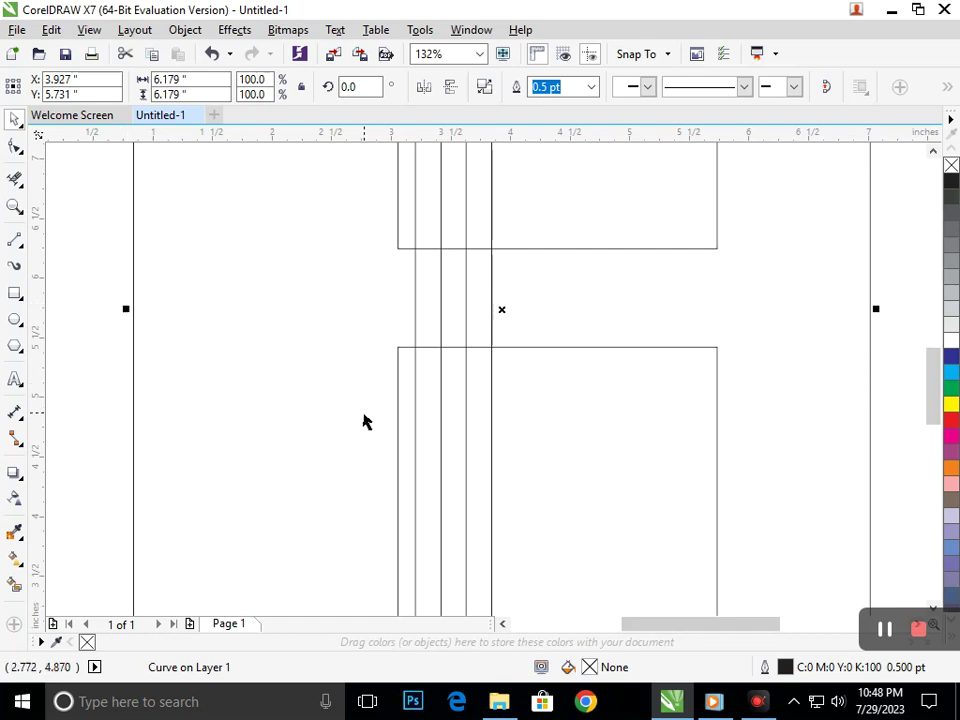
key("ctrl+z")
key("F3")
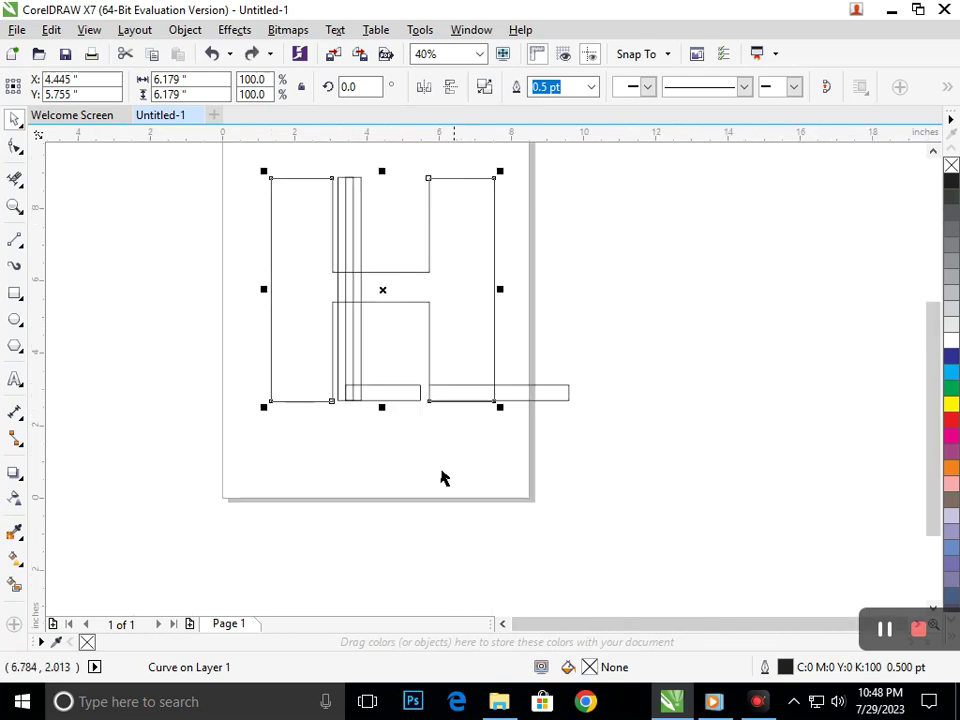
Delete the segments of the crossbar's upper and lower edges that lie between the two leftmost vertical strip lines.
left_click(443, 478)
left_click_drag(386, 302, 405, 330)
left_click(390, 498)
scroll(374, 306, "up", 3)
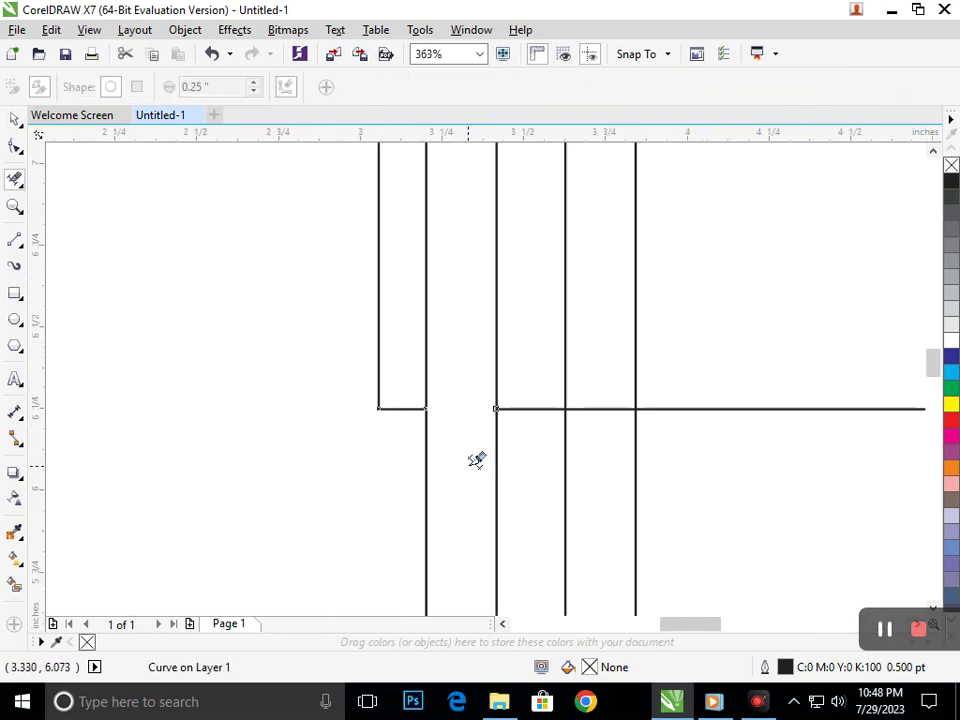
key("F3")
key("F2")
scroll(356, 388, "up", 4)
left_click_drag(401, 231, 437, 338)
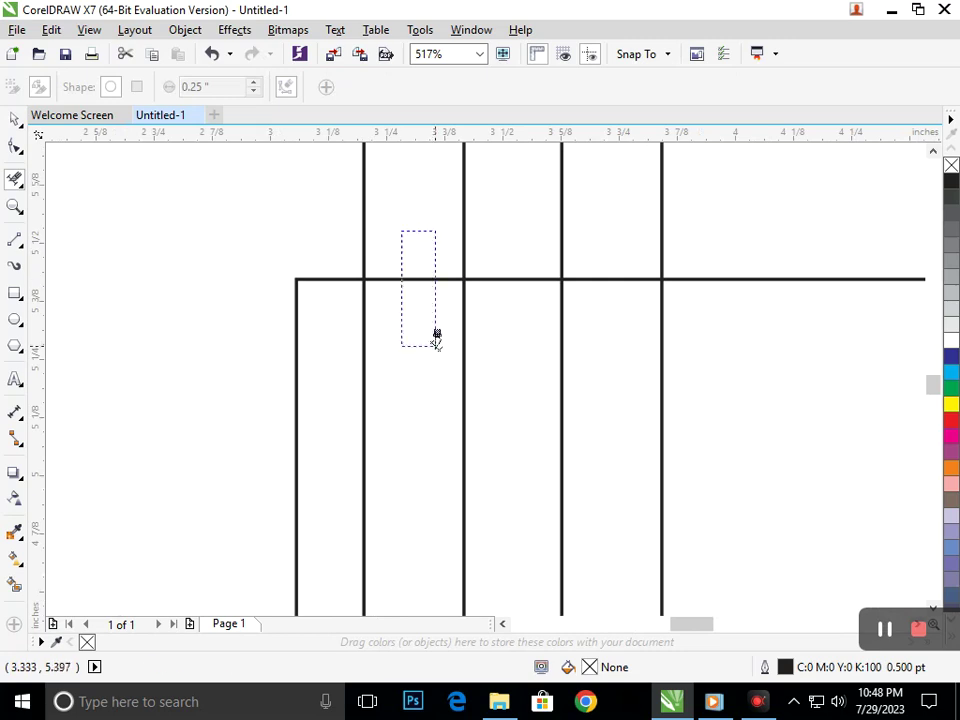
scroll(508, 394, "down", 4)
scroll(390, 384, "down", 4)
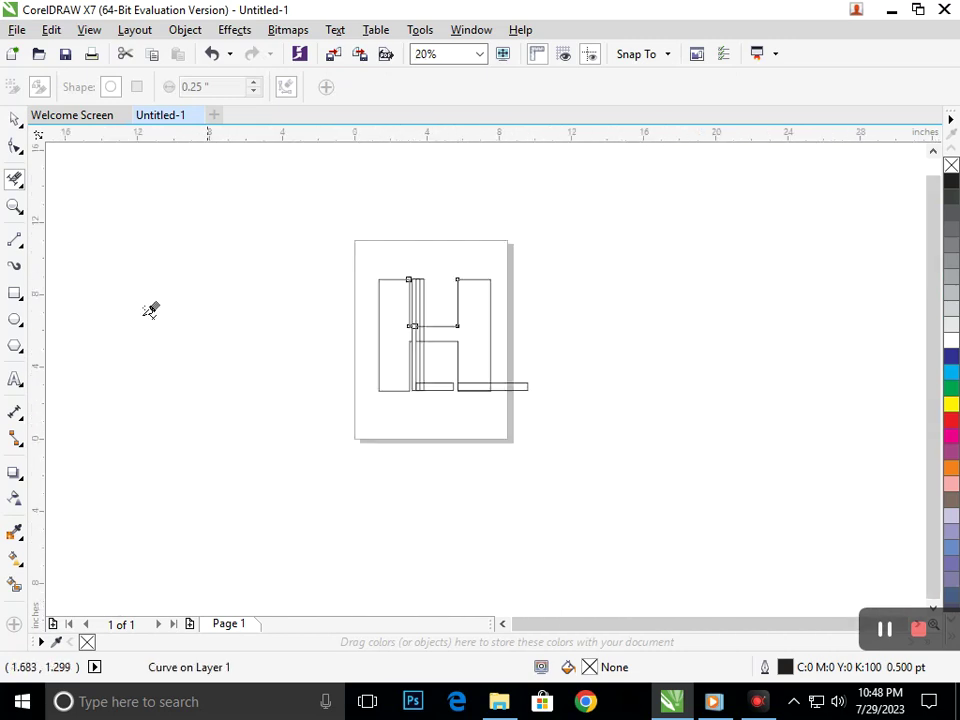
Try to move the cut horizontal strip away from the H, and undo the move.
left_click(14, 119)
left_click(184, 283)
key("F2")
left_click_drag(371, 227, 519, 423)
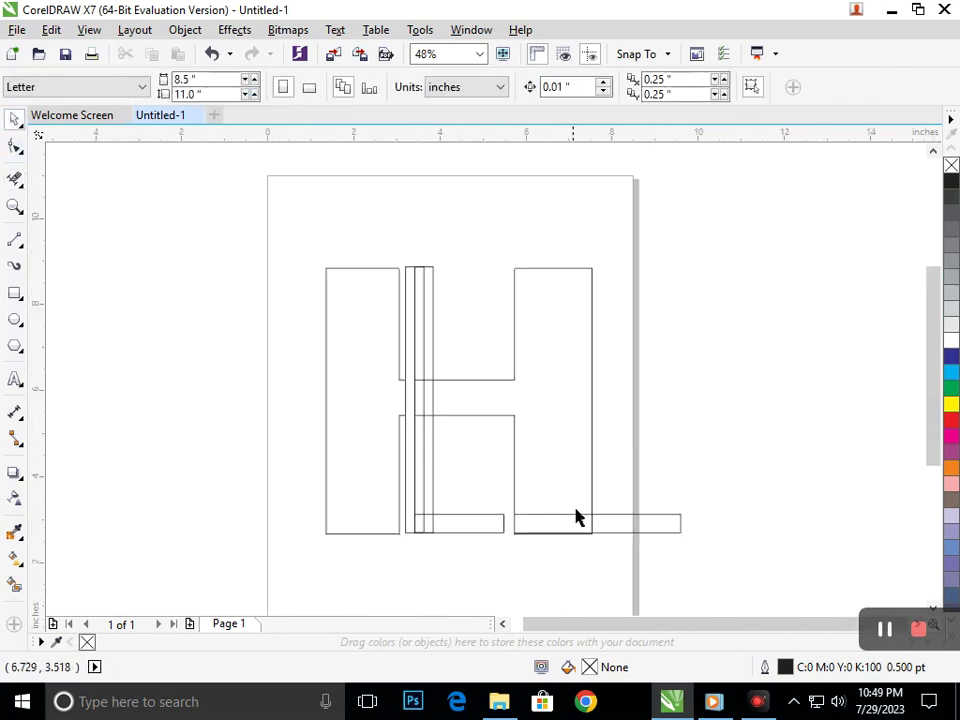
left_click_drag(651, 535, 782, 476)
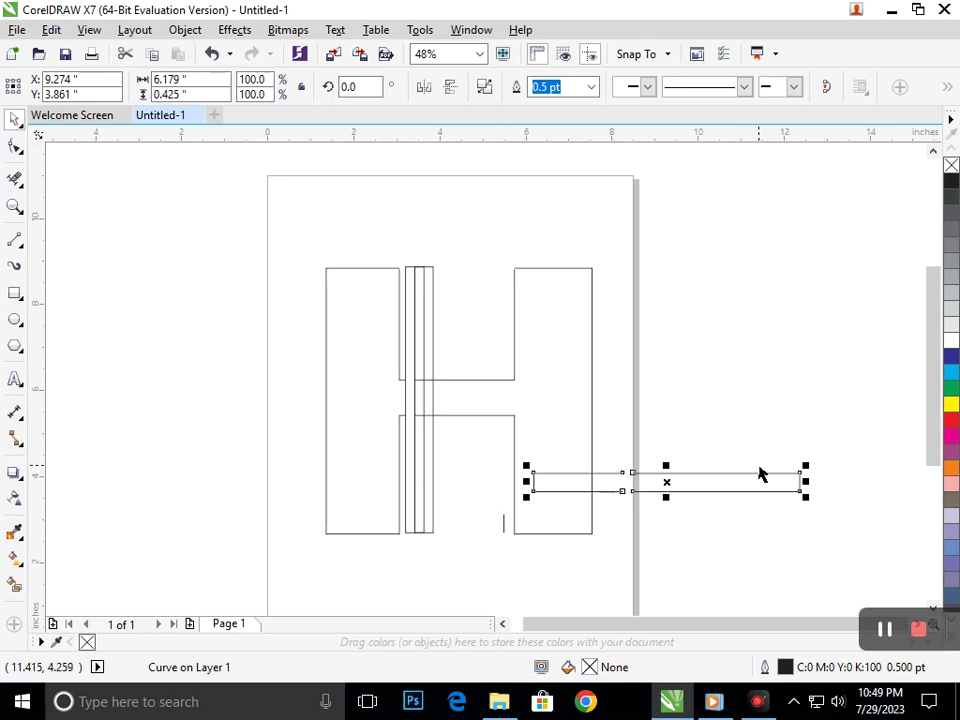
key("ctrl+z")
Break the cut horizontal strip apart and delete its piece crossing the H's right stem.
left_click(185, 30)
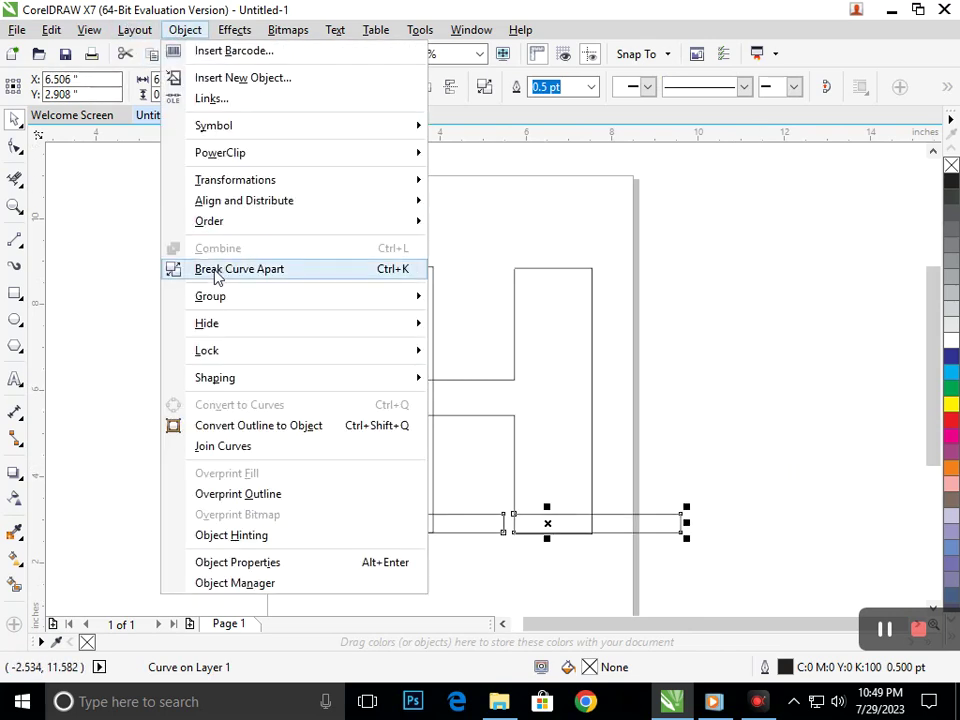
left_click(214, 271)
left_click(625, 505)
left_click_drag(655, 514, 790, 447)
key("Delete")
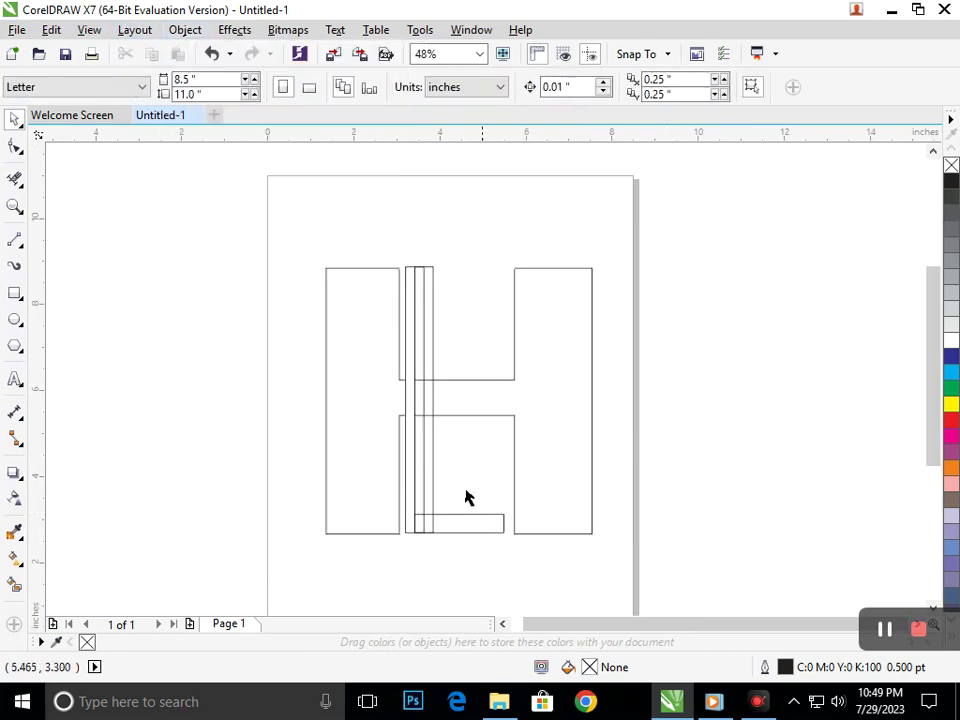
Try to move the right vertical strip and to delete the left one, and undo both changes.
left_click_drag(429, 486, 451, 468)
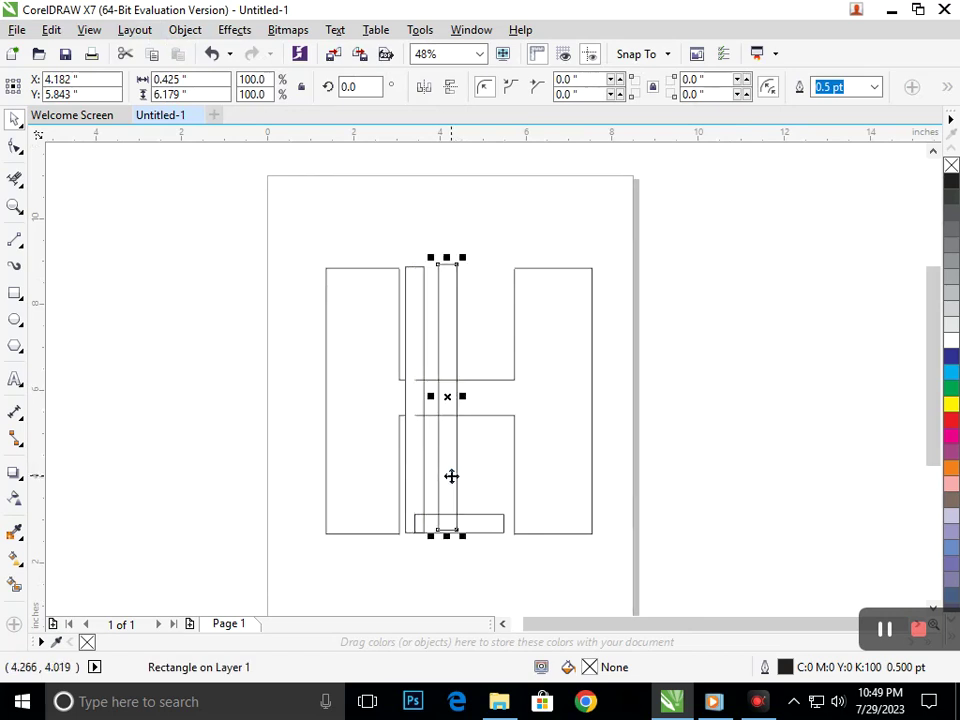
key("ctrl+z")
left_click(435, 562)
left_click(410, 530)
left_click_drag(413, 537, 370, 553)
key("Delete")
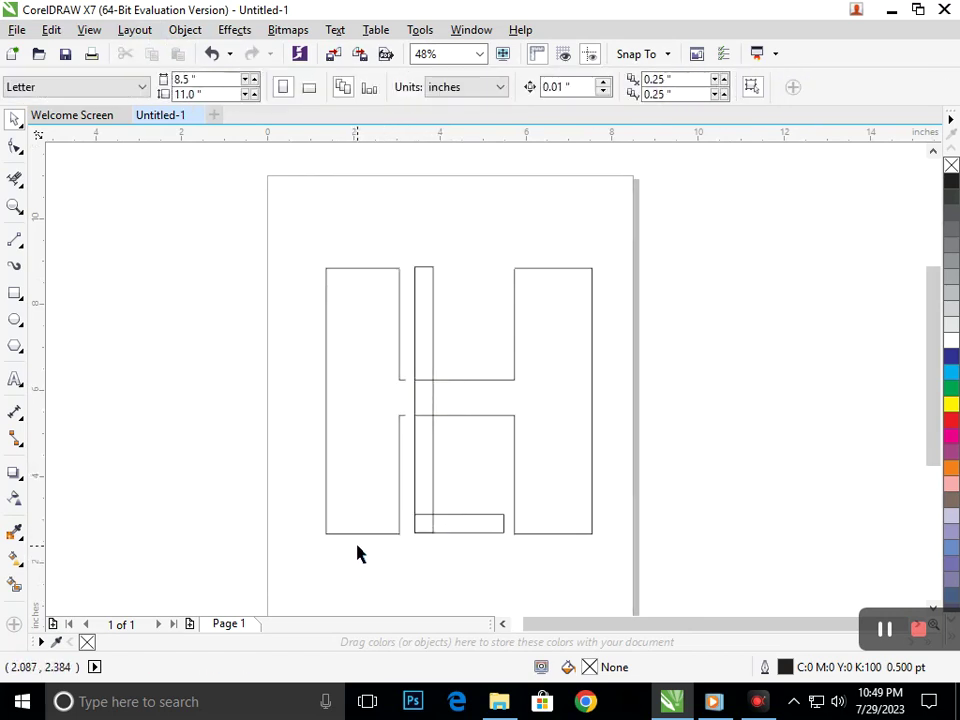
key("ctrl+z")
key("ctrl+z")
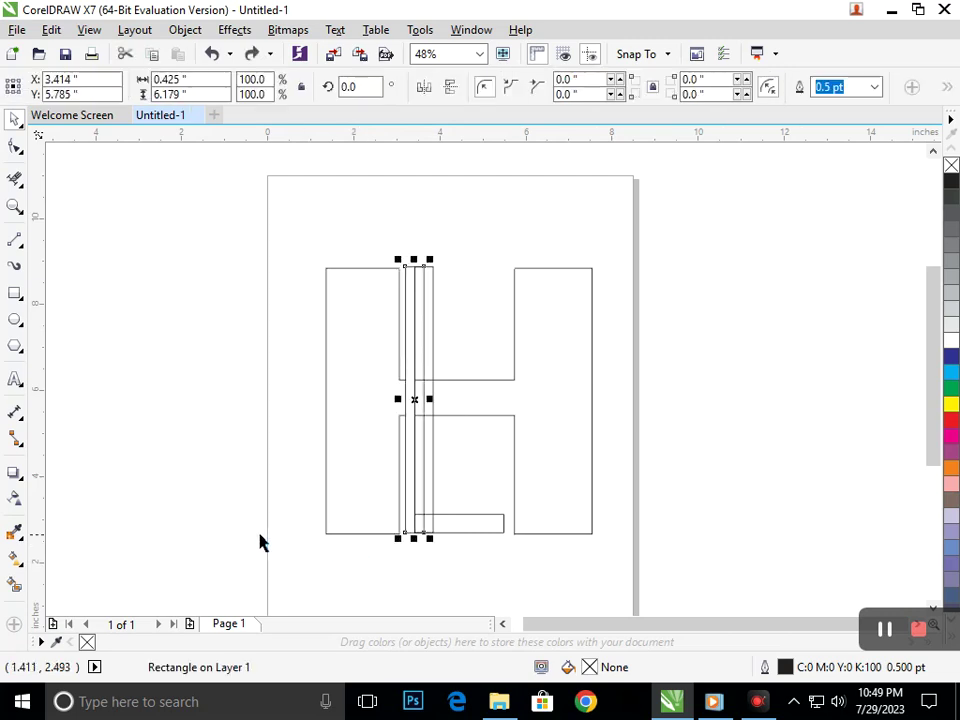
Try to Smart Fill the L-shaped strips with the blue-gray color and move the filled L aside, undoing the fill and the moves.
left_click(20, 585)
left_click(332, 501)
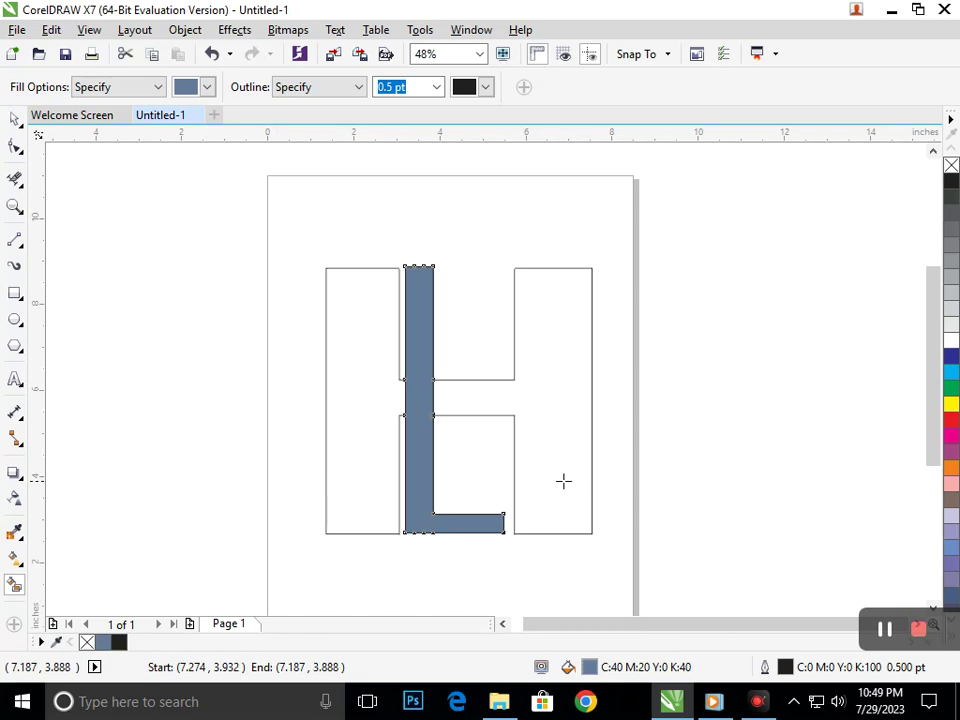
left_click(15, 122)
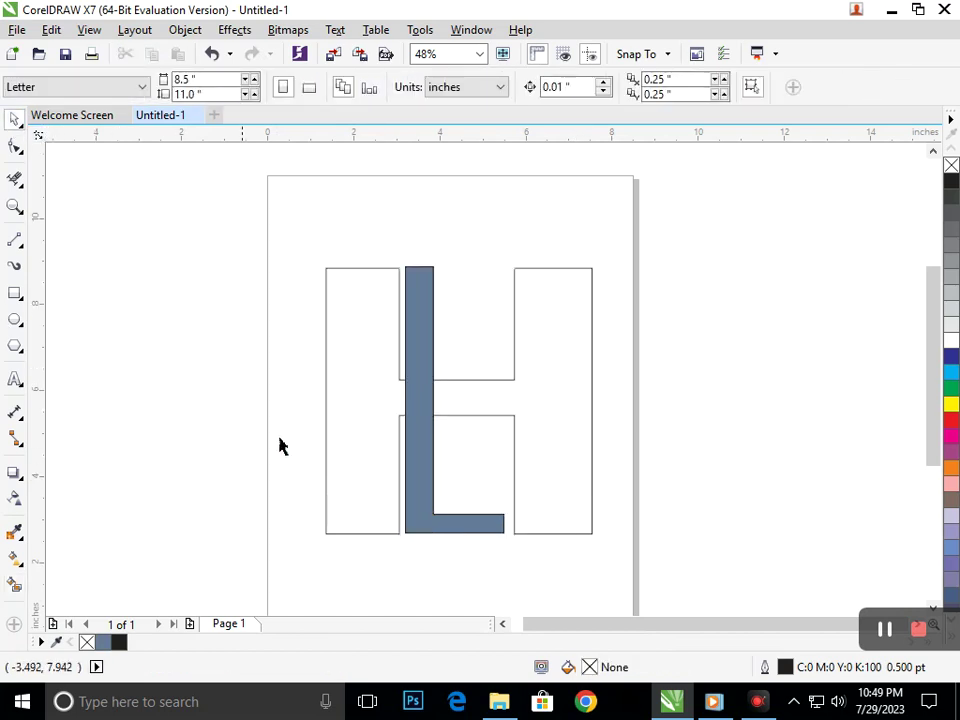
left_click_drag(414, 519, 583, 508)
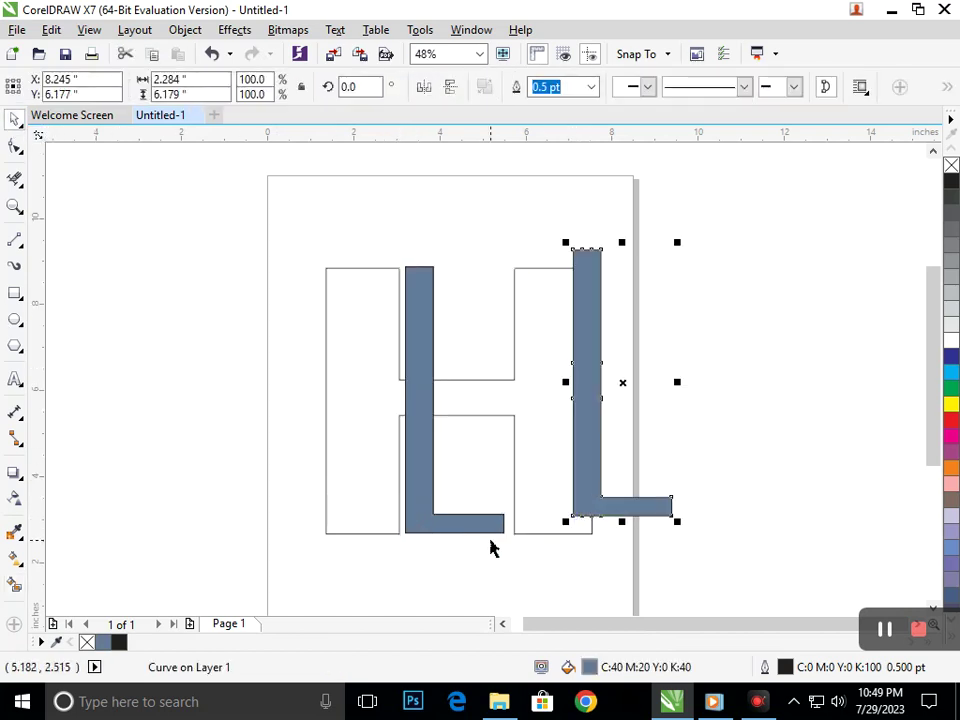
key("ctrl+z")
left_click_drag(464, 524, 518, 527)
right_click(529, 506)
key("ctrl+z")
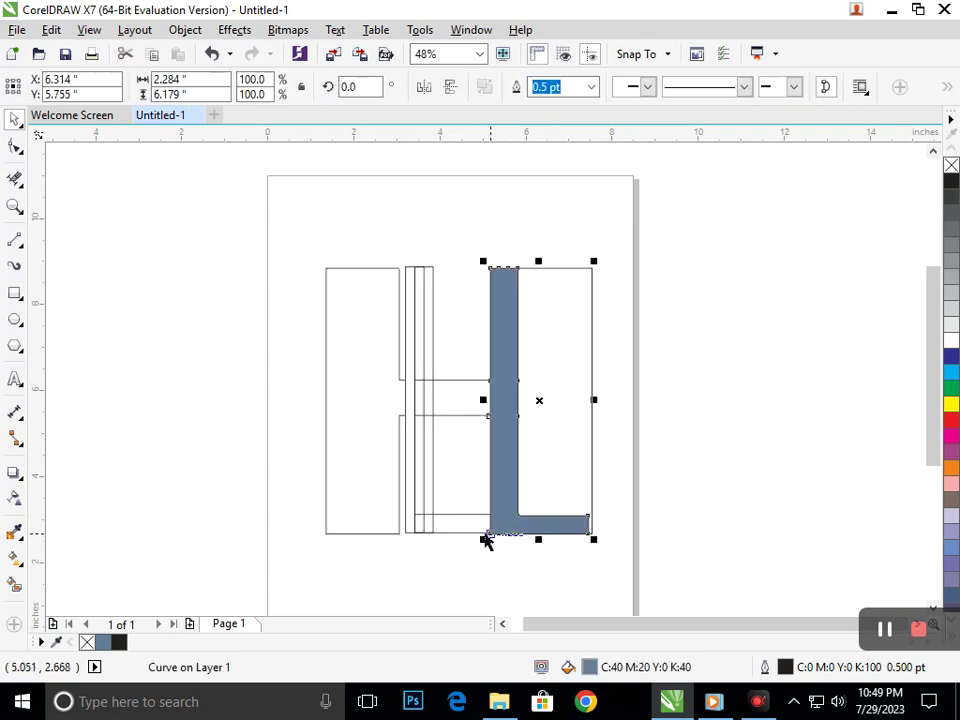
key("ctrl+z")
key("ctrl+z")
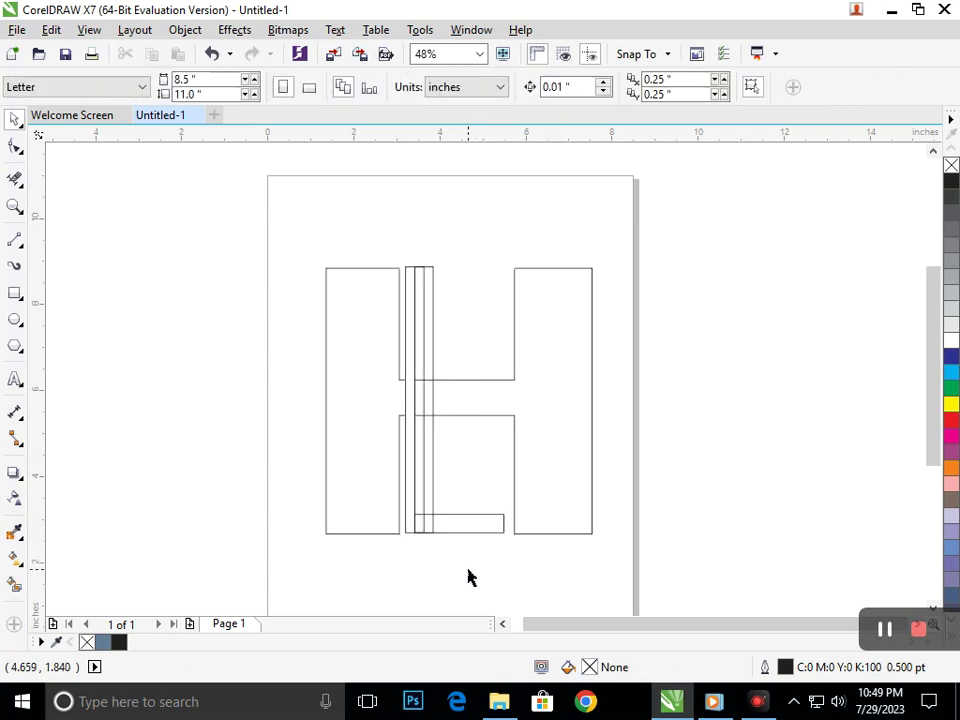
Break the H outline apart into separate curves.
left_click_drag(552, 533, 628, 543)
key("ctrl+z")
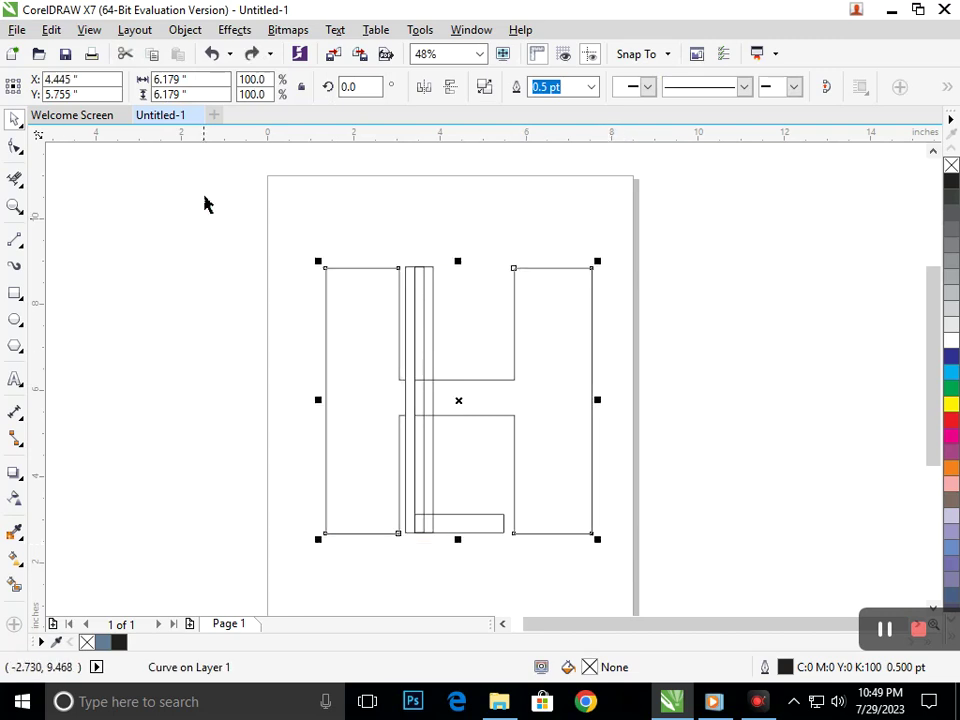
left_click(186, 30)
left_click(197, 269)
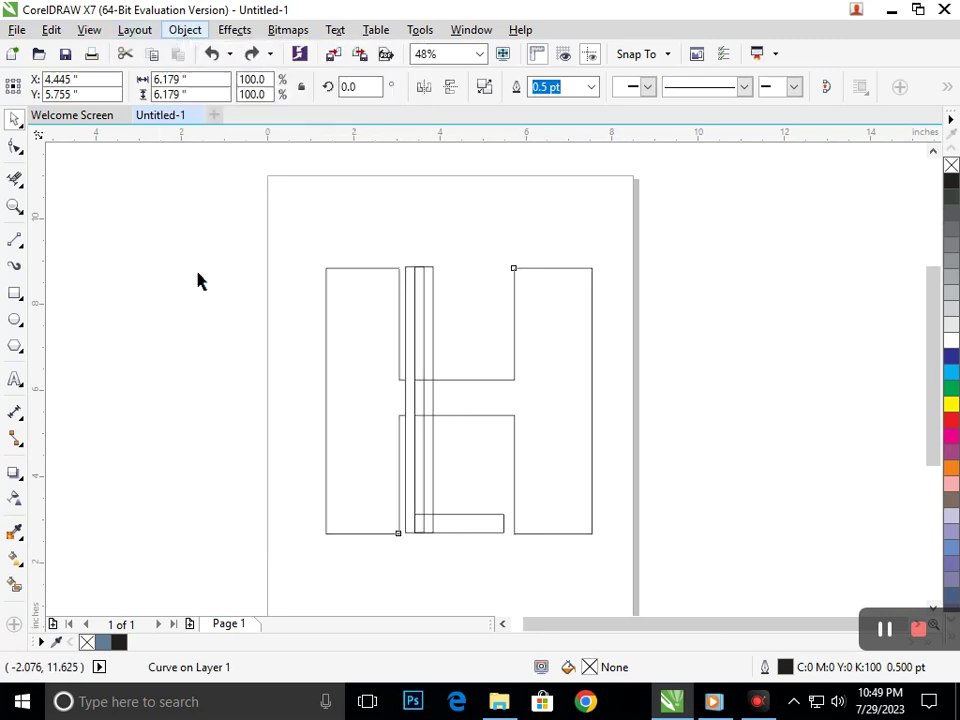
Smart Fill the L-shaped strips with C:40 M:20 Y:0 K:40.
left_click(15, 584)
left_click(378, 399)
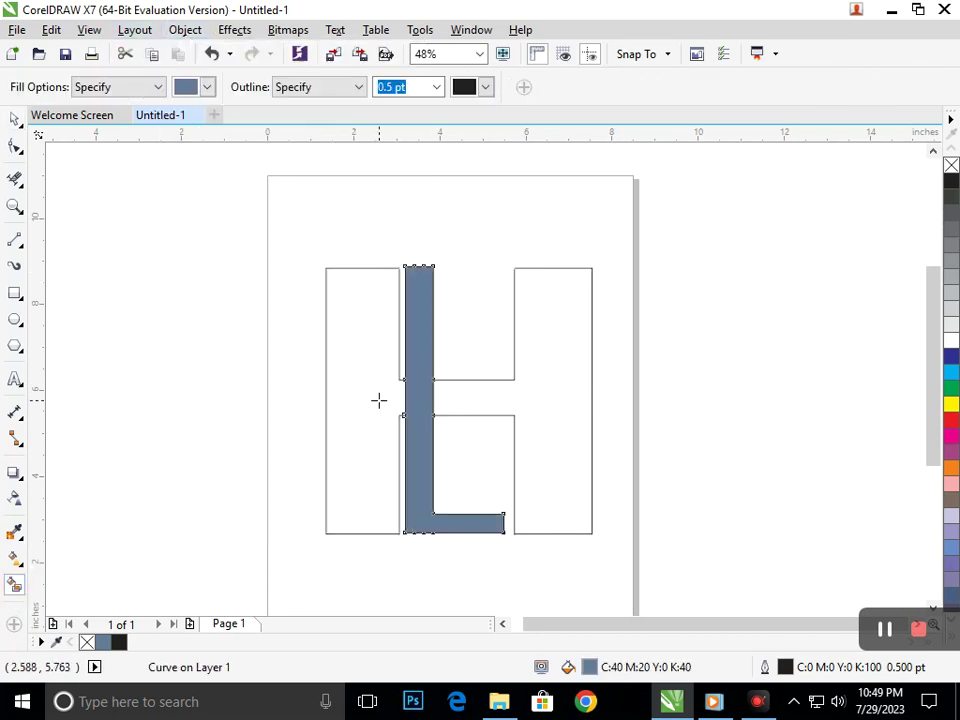
left_click(15, 119)
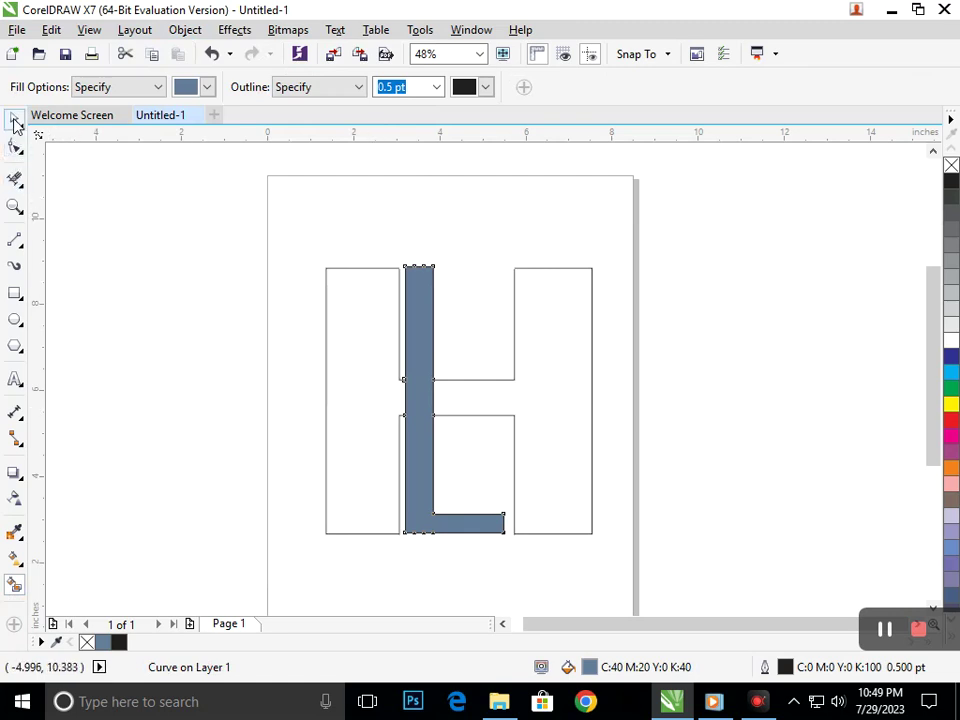
Try to move the H's lower inner outline to the left, and undo the move.
left_click(375, 388)
left_click_drag(403, 427, 326, 420)
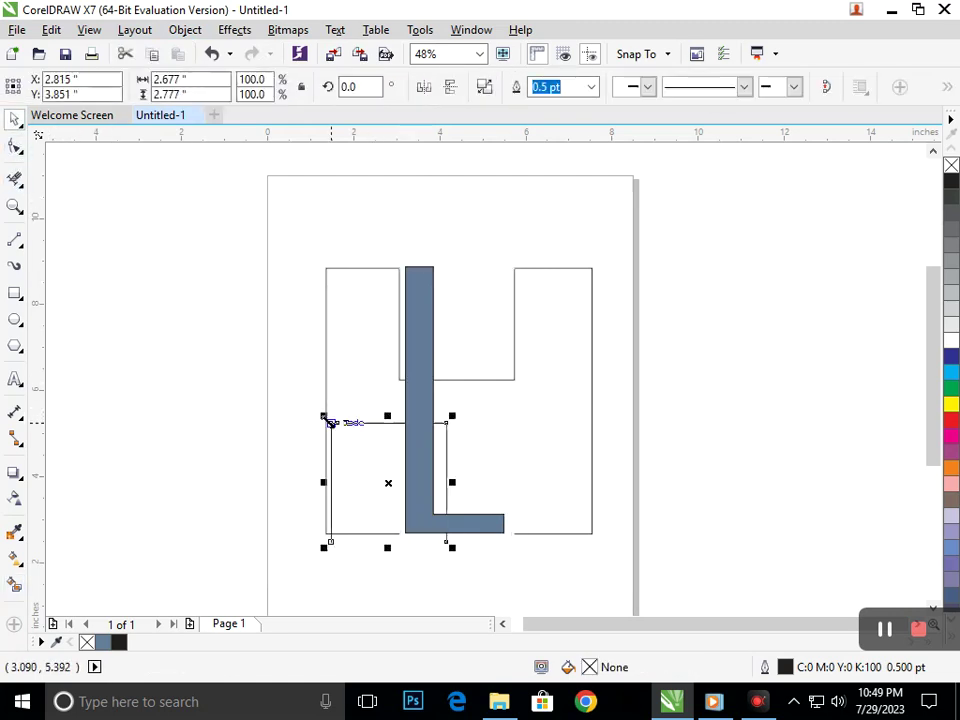
key("ctrl+z")
left_click(409, 567)
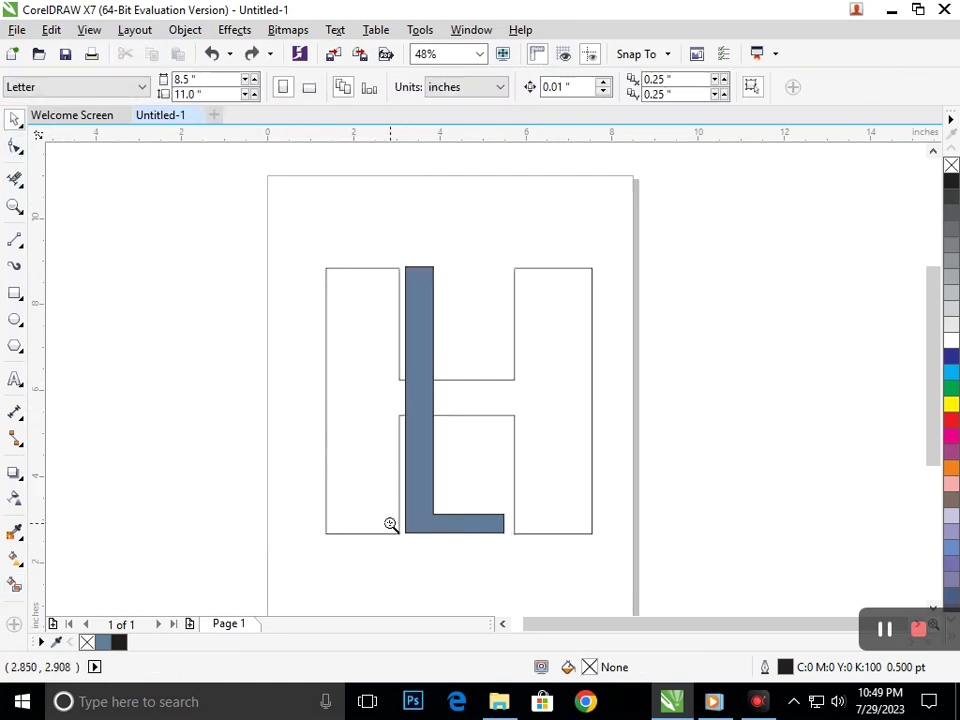
Extend the end node of the left stem's lower edge past the stem's inner vertical line.
scroll(440, 518, "up", 8)
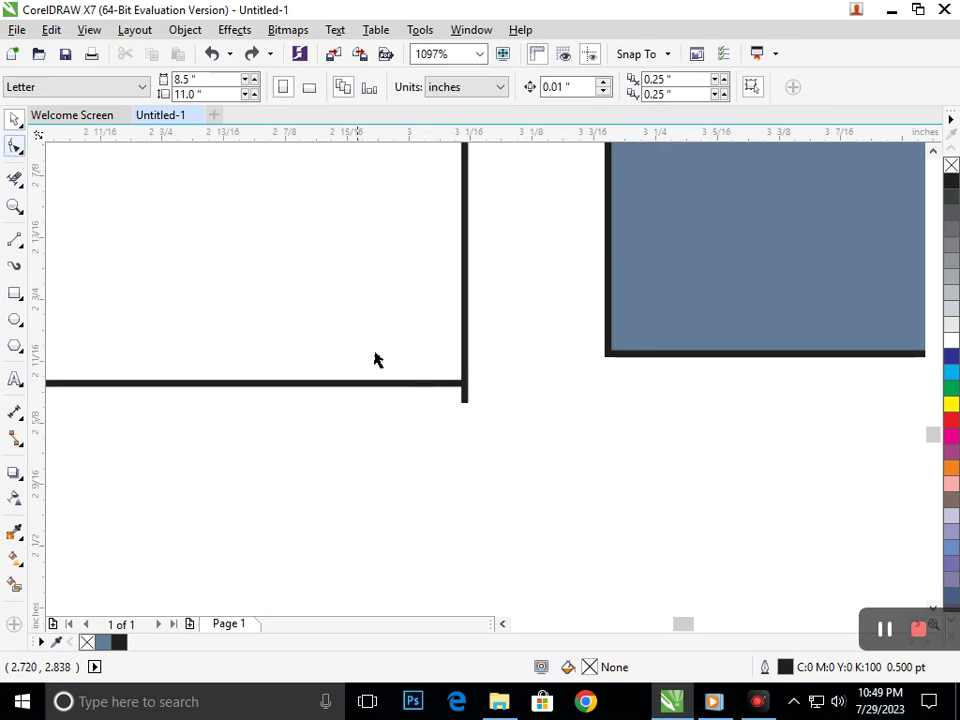
left_click(460, 389)
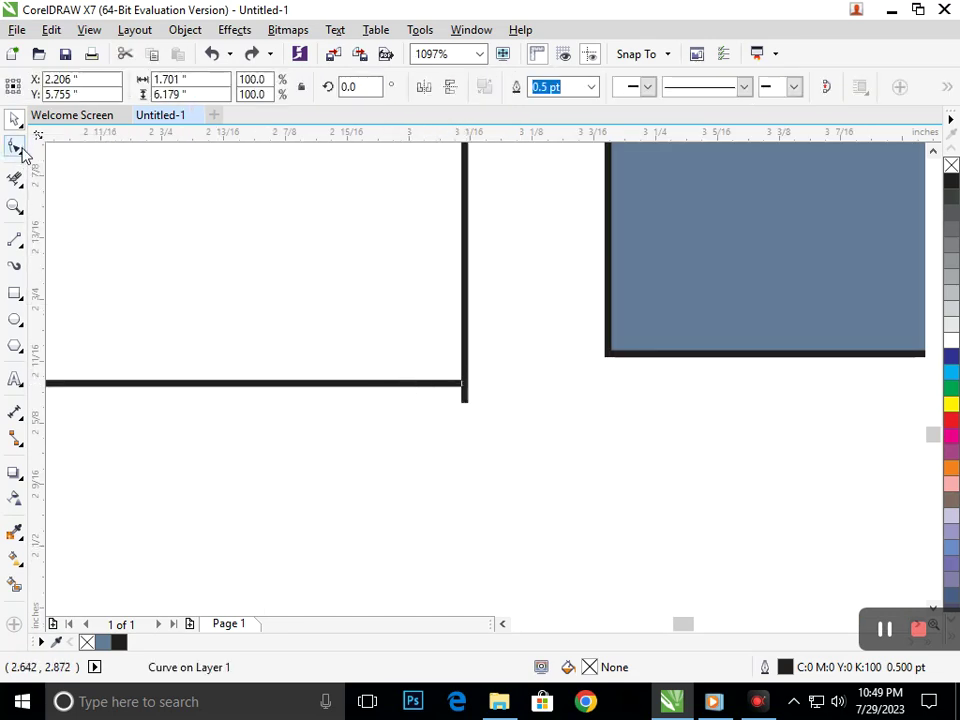
key("F10")
left_click_drag(482, 396, 527, 402)
scroll(527, 402, "down", 8)
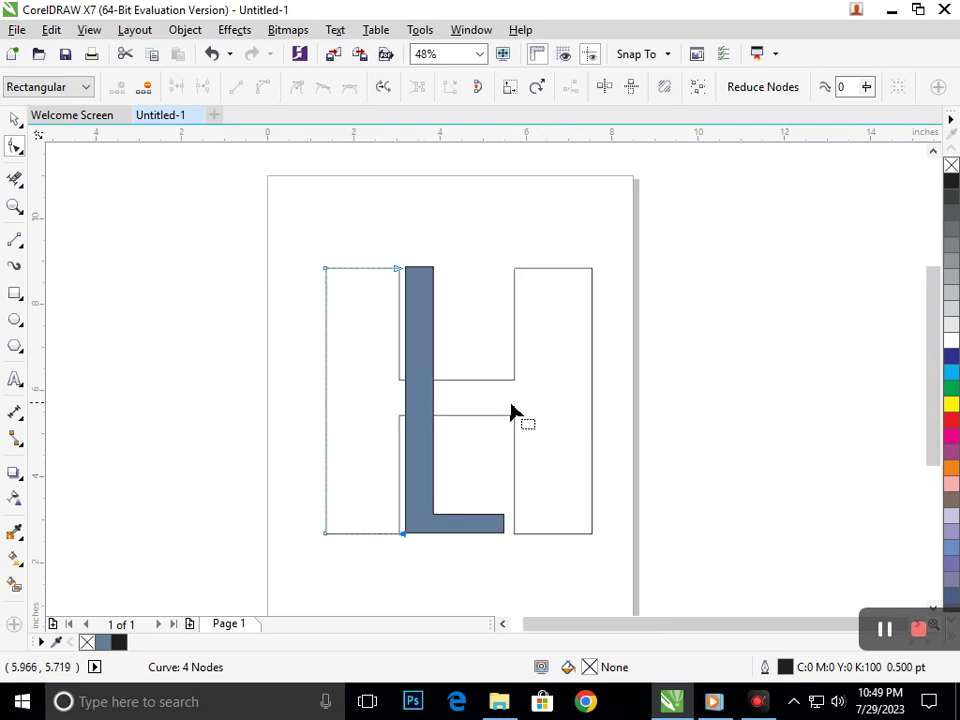
Extend the two open line ends at the left stem's upper inner corner so that they cross each other.
scroll(405, 279, "up", 5)
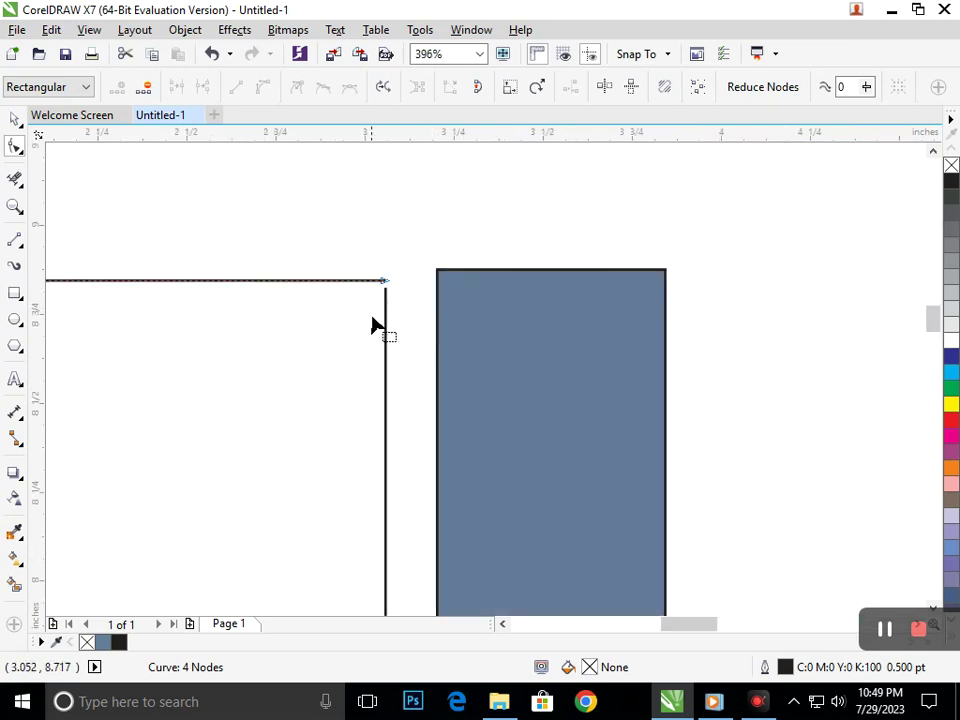
left_click(388, 296)
scroll(366, 259, "up", 5)
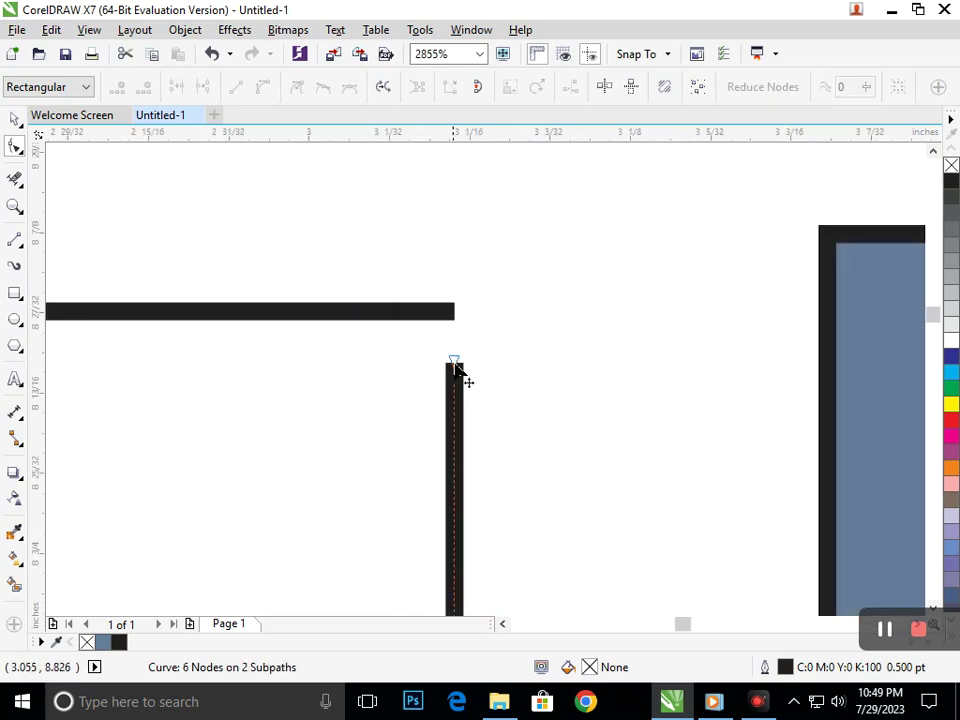
left_click(454, 363)
left_click_drag(456, 366, 455, 267)
left_click(456, 320)
left_click_drag(456, 320, 528, 316)
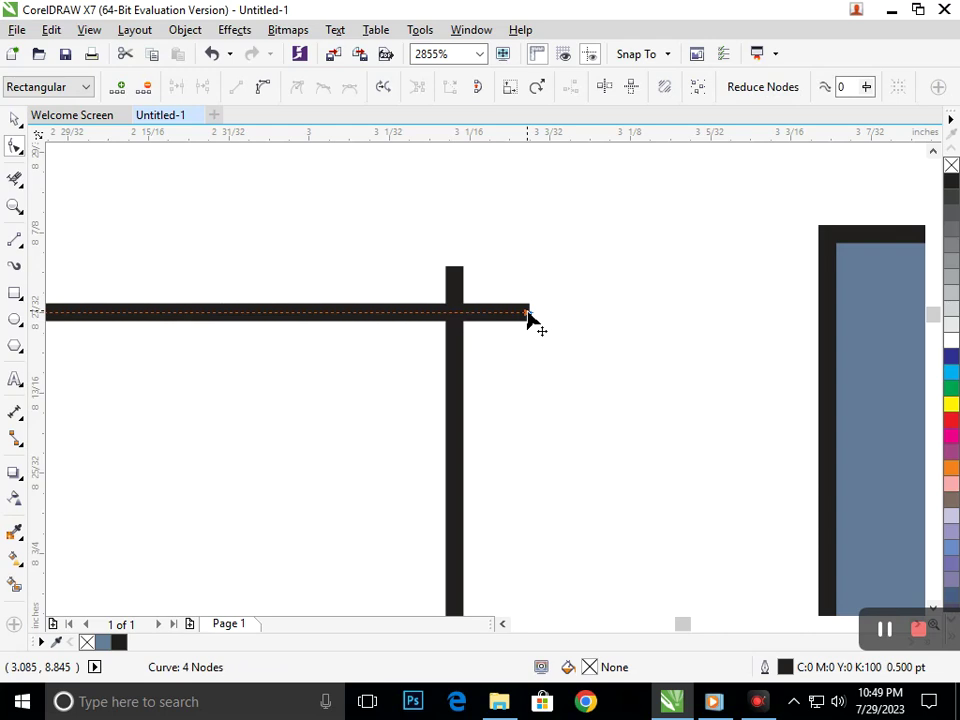
scroll(402, 299, "down", 6)
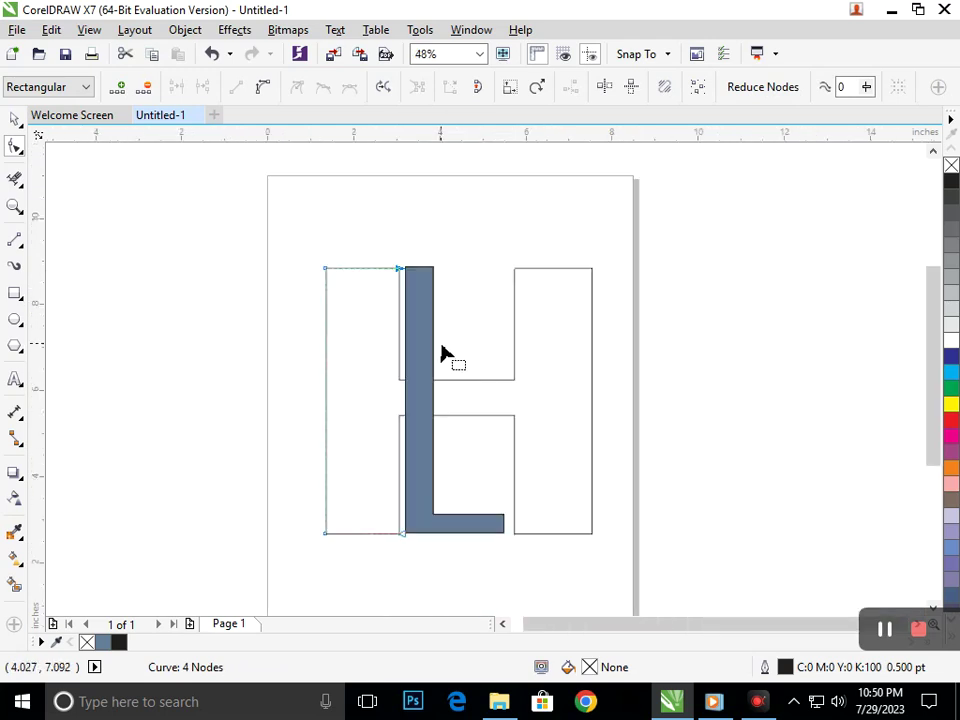
Smart Fill the left stem of the H with C:40 M:20 Y:0 K:40.
left_click(14, 585)
left_click(358, 437)
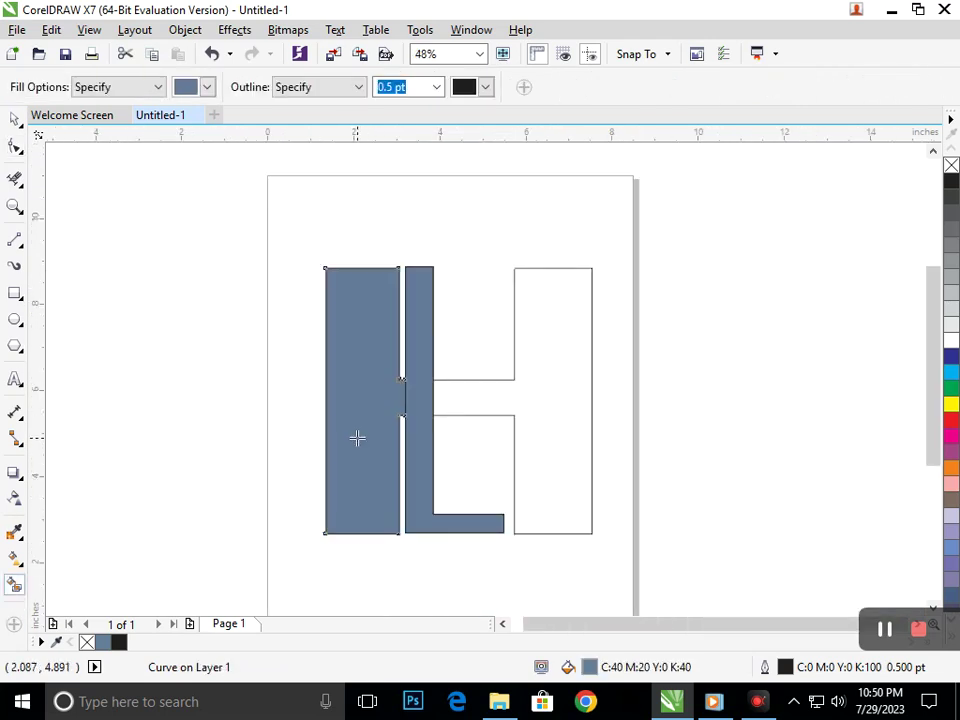
key("ctrl+z")
Close the gap at the right stem's upper inner corner and Smart Fill the H's right part with C:40 M:20 Y:0 K:40.
key("F2")
left_click_drag(493, 236, 529, 305)
left_click(15, 146)
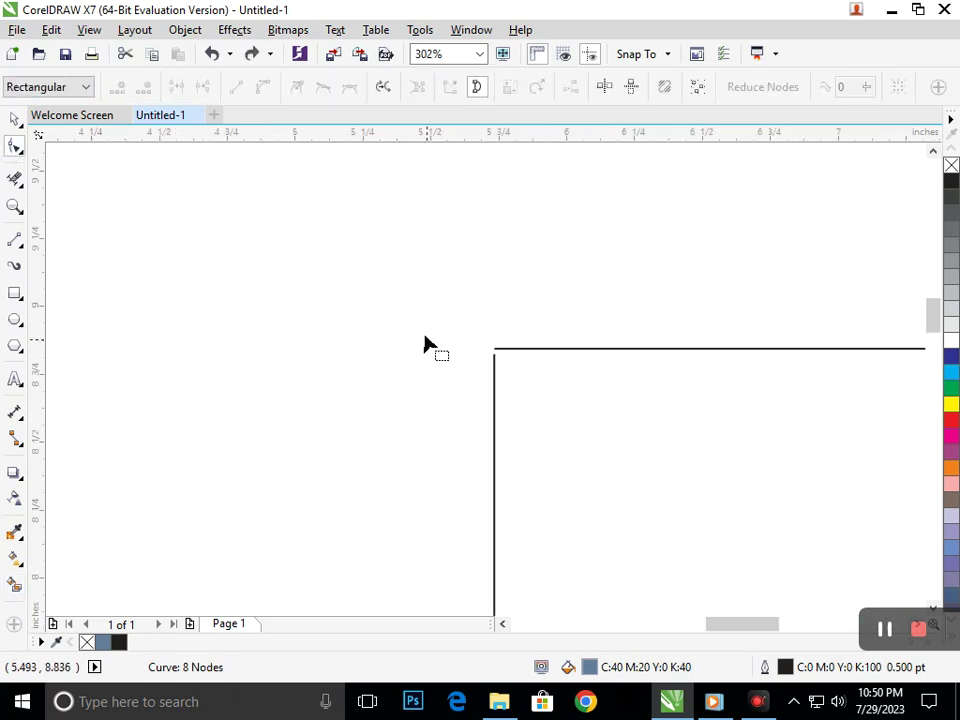
scroll(500, 400, "up", 3)
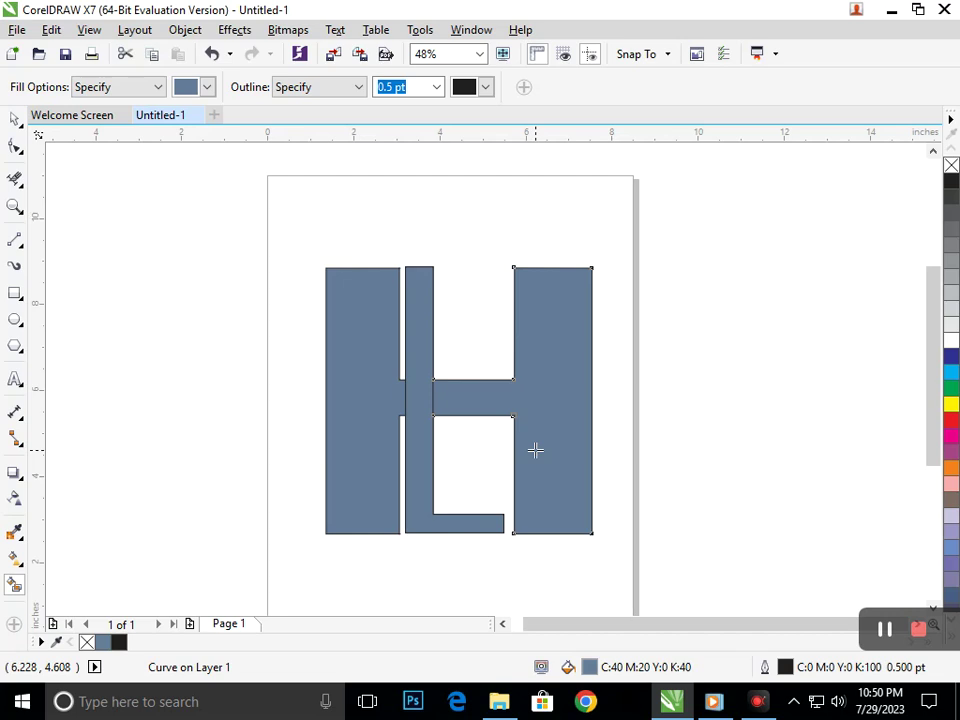
Draw a rectangle about 0.46 by 8.2 inches over the L's left edge and Smart Fill the uncovered L in orange, C:0 M:60 Y:100 K:0.
left_click(14, 292)
left_click_drag(392, 242, 411, 598)
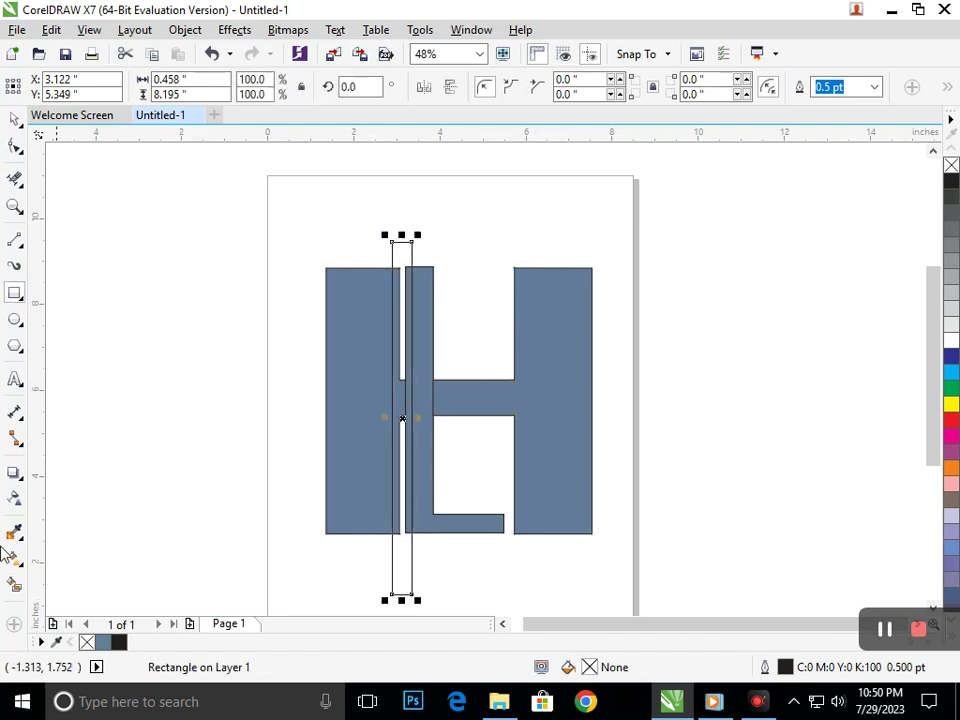
left_click(15, 585)
left_click(427, 525)
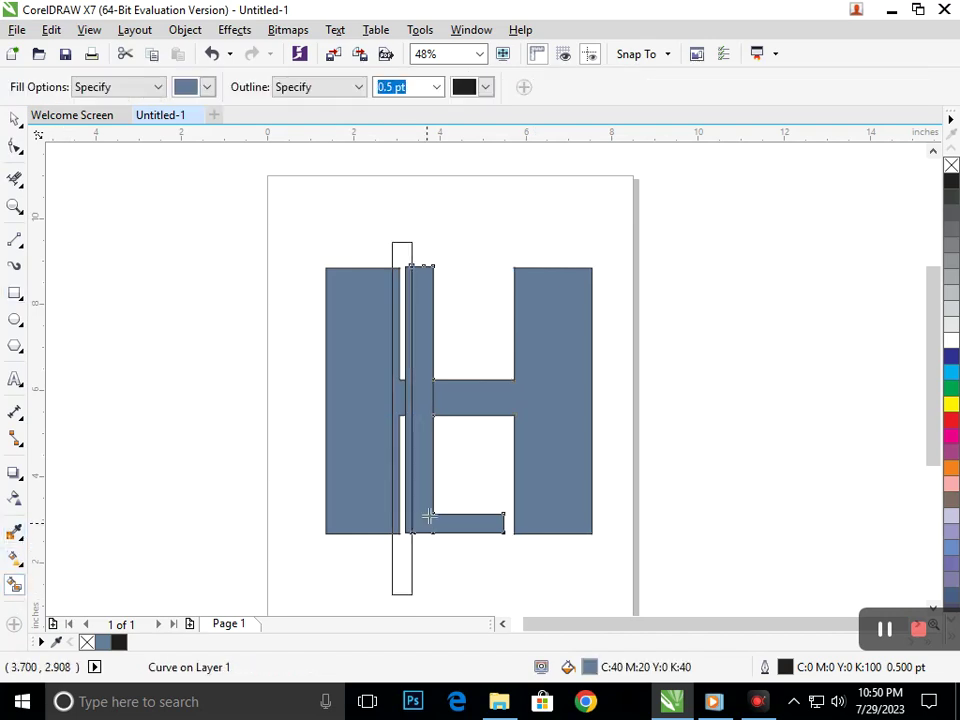
left_click(951, 468)
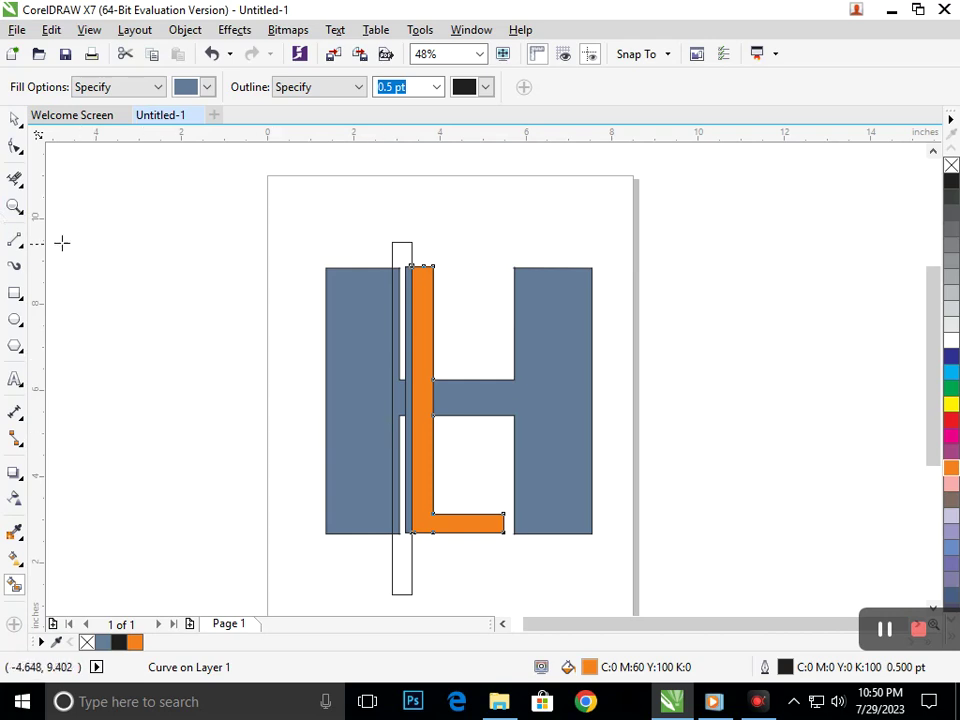
Delete the tall helper rectangle and the blue L lying behind the orange one.
left_click(14, 119)
left_click_drag(400, 537, 207, 490)
key("Delete")
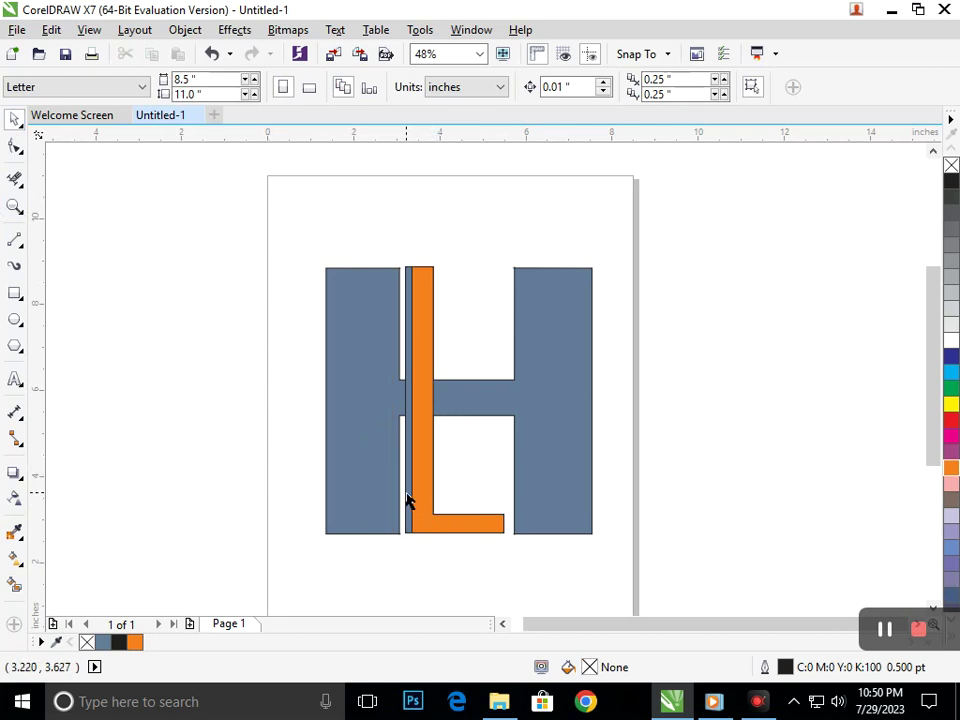
left_click_drag(409, 406, 366, 402)
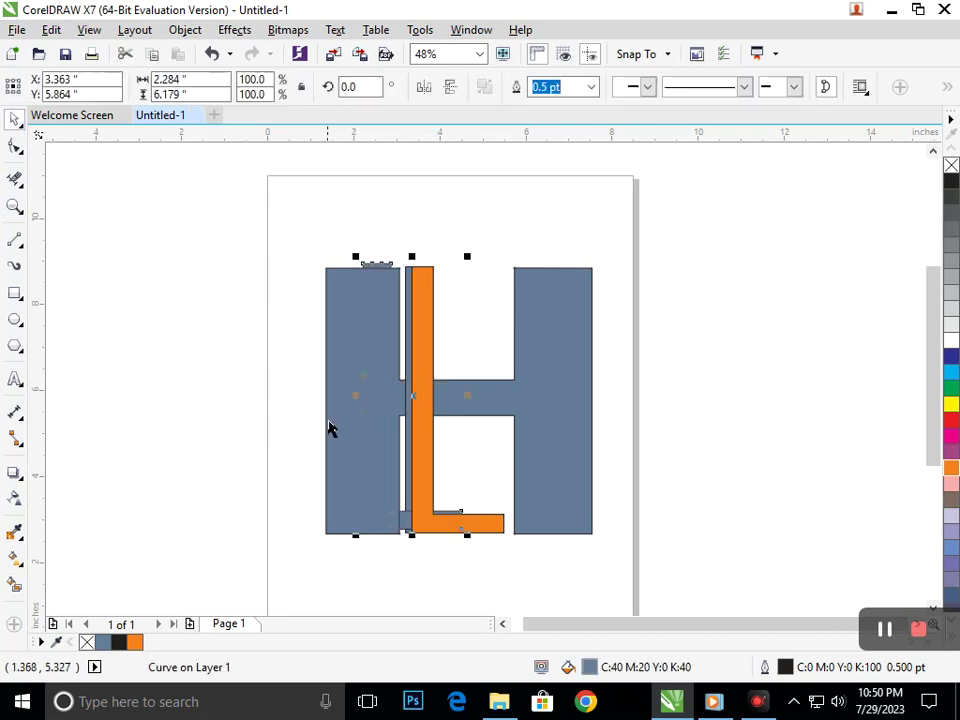
key("Delete")
left_click(345, 390)
key("Delete")
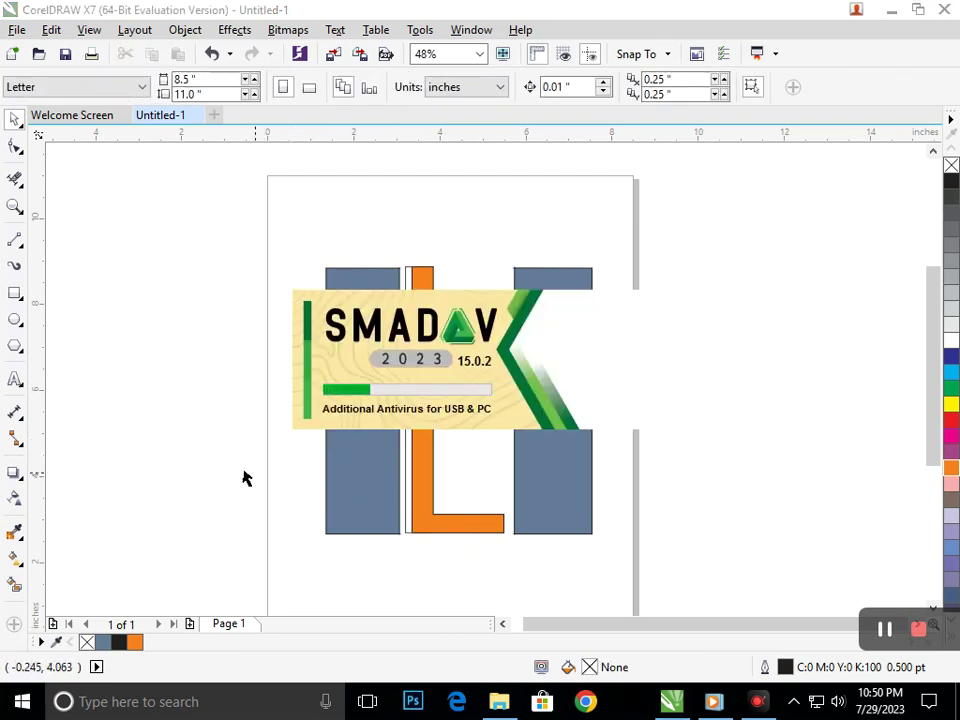
Delete the leftover unfilled strip along the orange L's left edge.
left_click(15, 585)
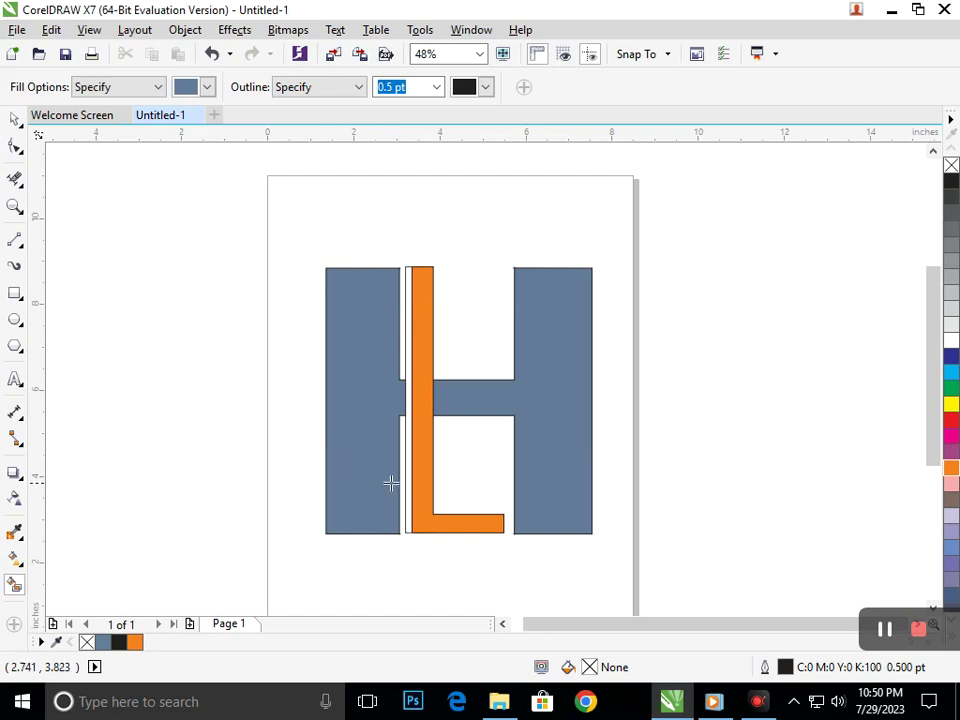
left_click(15, 118)
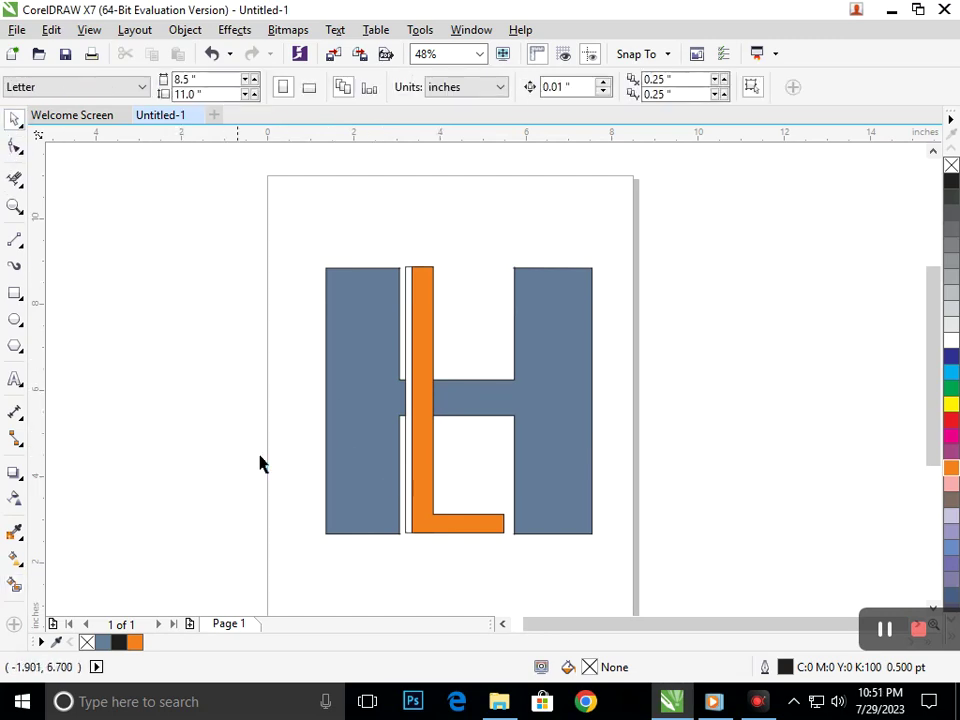
left_click(407, 530)
key("Delete")
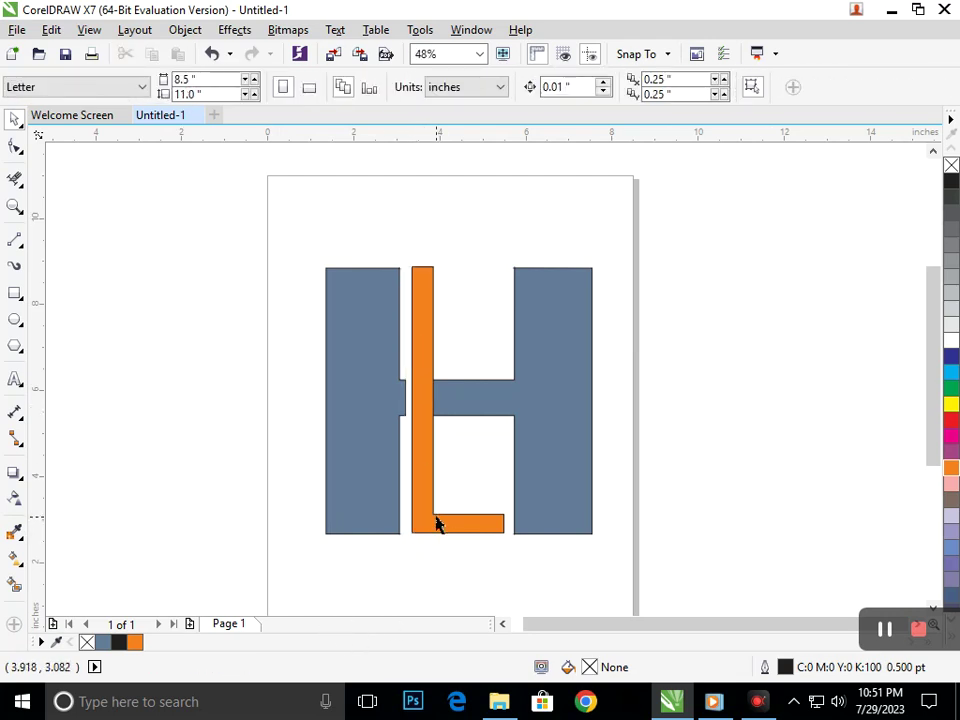
Place a copy of the orange L slightly to the right of the original as a spacing guide.
left_click_drag(436, 528, 441, 516)
left_click(470, 548)
left_click(467, 523)
left_click(480, 460)
Shorten the crossbar of the H's right part by moving its two left-end nodes to the offset L copy's right edge.
left_click(549, 377)
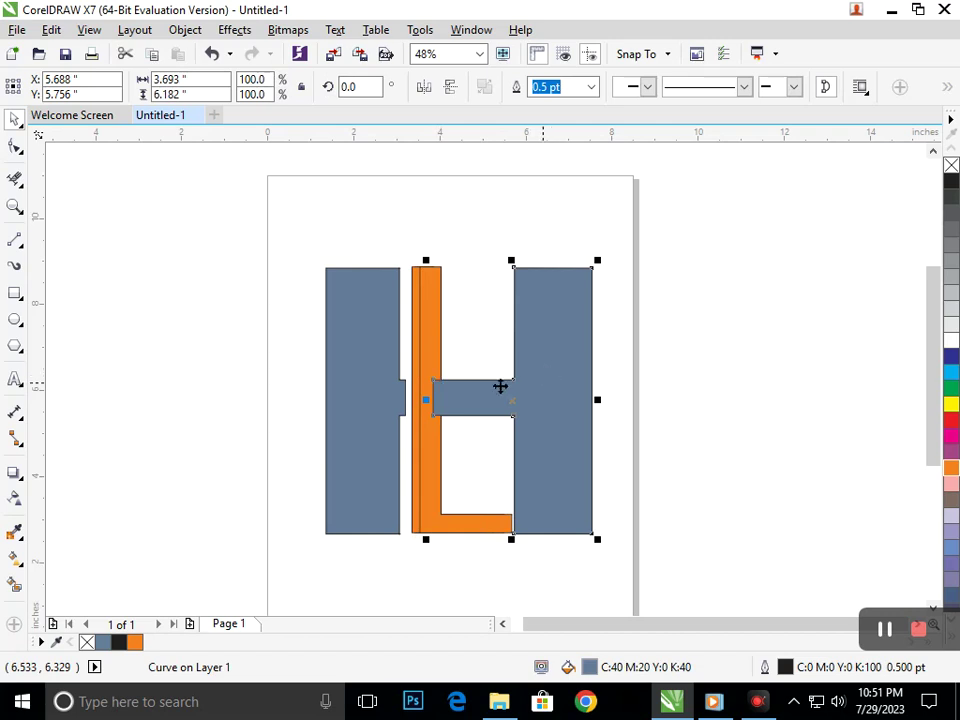
scroll(503, 473, "up", 4)
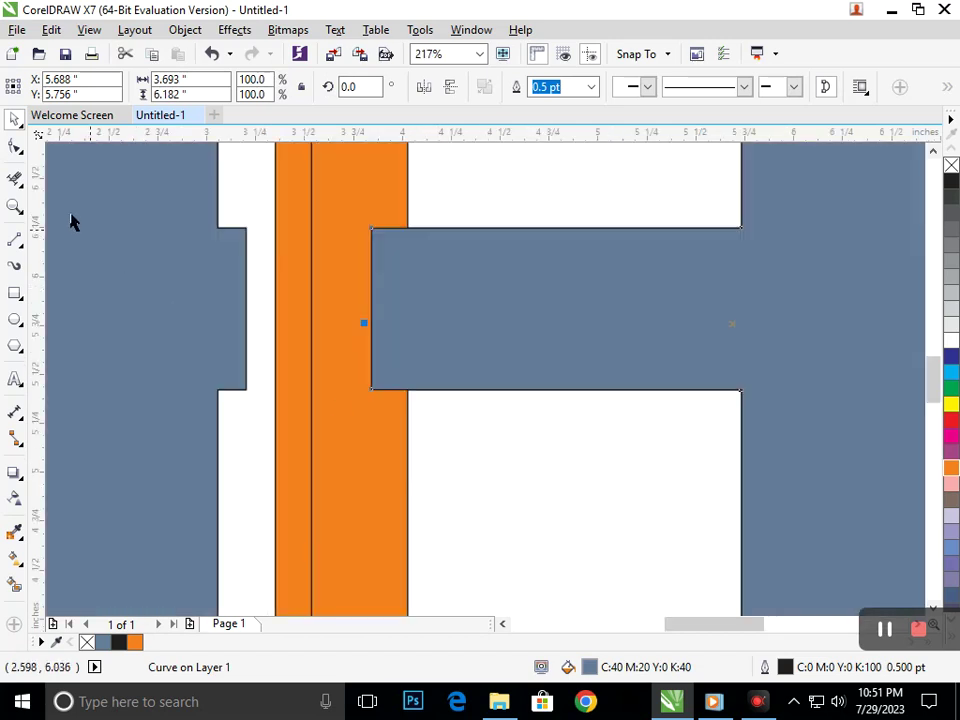
left_click(15, 146)
left_click_drag(378, 233, 407, 229)
left_click_drag(373, 389, 536, 356)
Delete the offset orange L copy and the leftover outline in the gap between the L and the crossbar.
key("F3")
left_click(14, 119)
left_click(129, 293)
key("Delete")
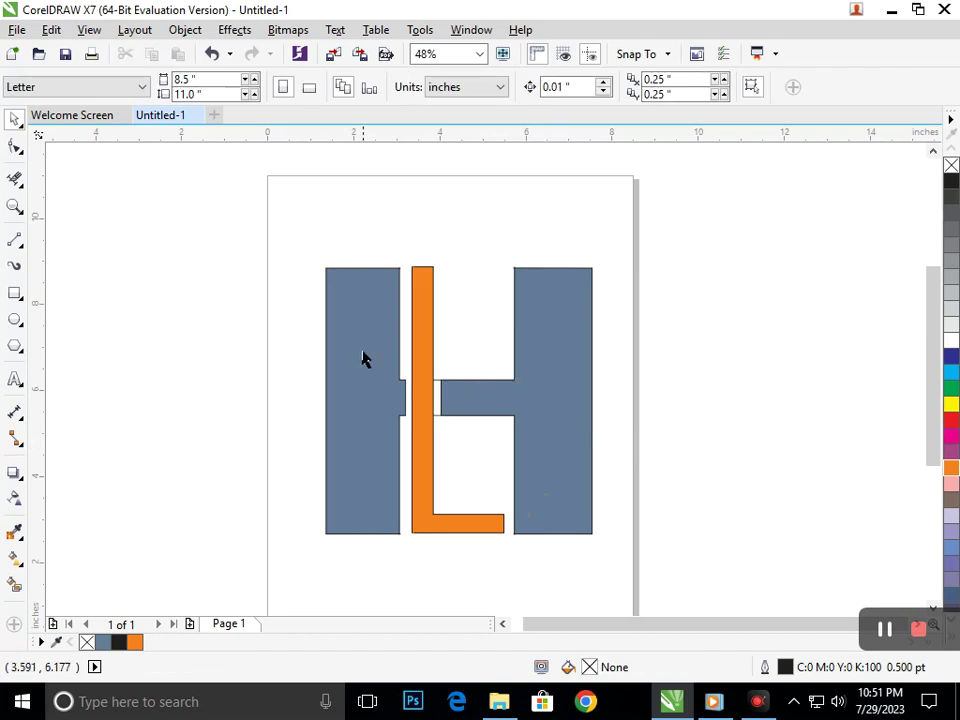
scroll(383, 370, "up", 4)
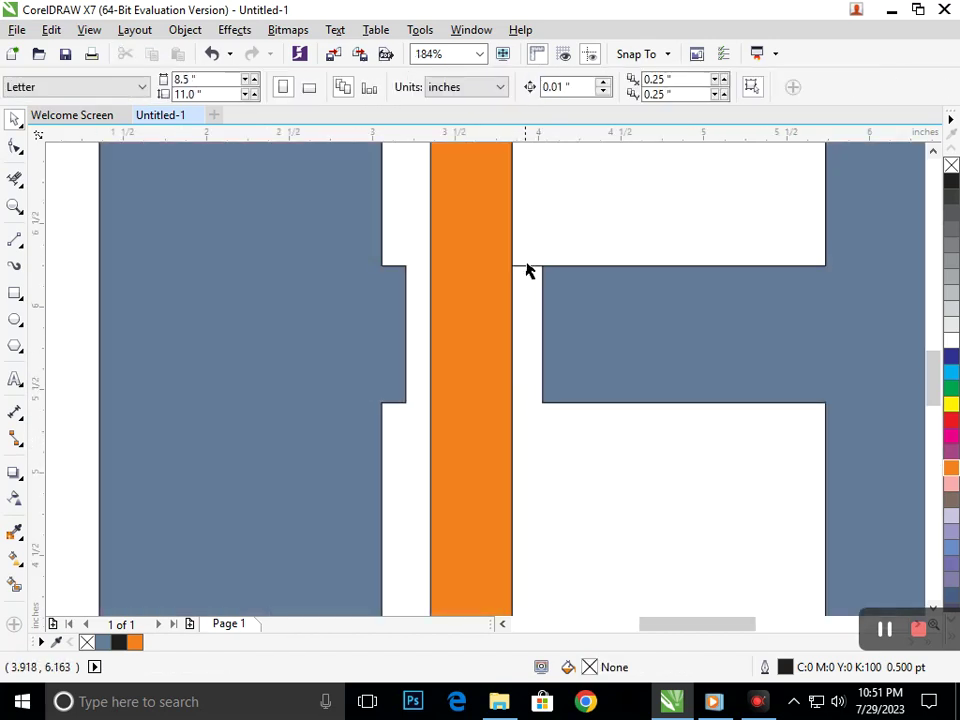
scroll(539, 375, "down", 4)
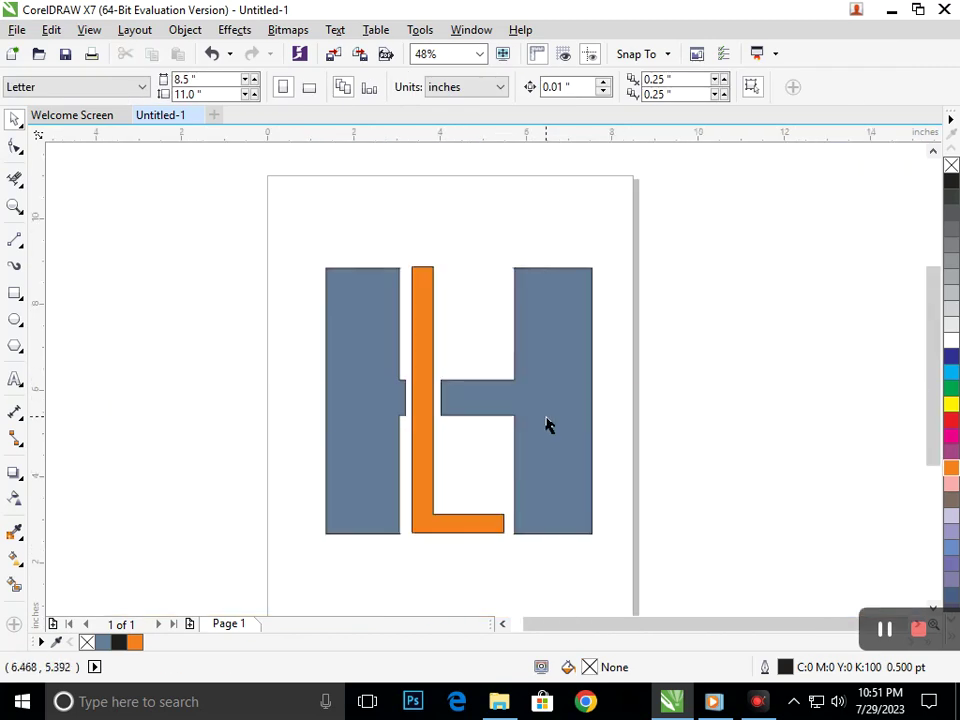
key("F2")
left_click_drag(253, 287, 590, 485)
key("F2")
left_click_drag(321, 225, 589, 518)
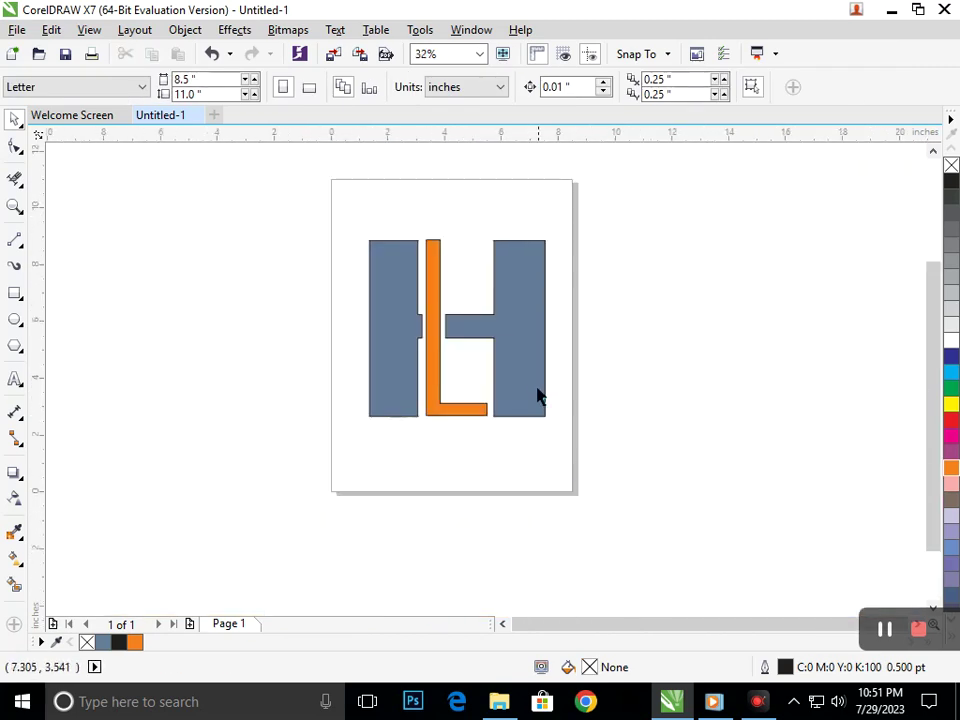
left_click_drag(538, 394, 566, 378)
key("ctrl+z")
left_click(519, 431)
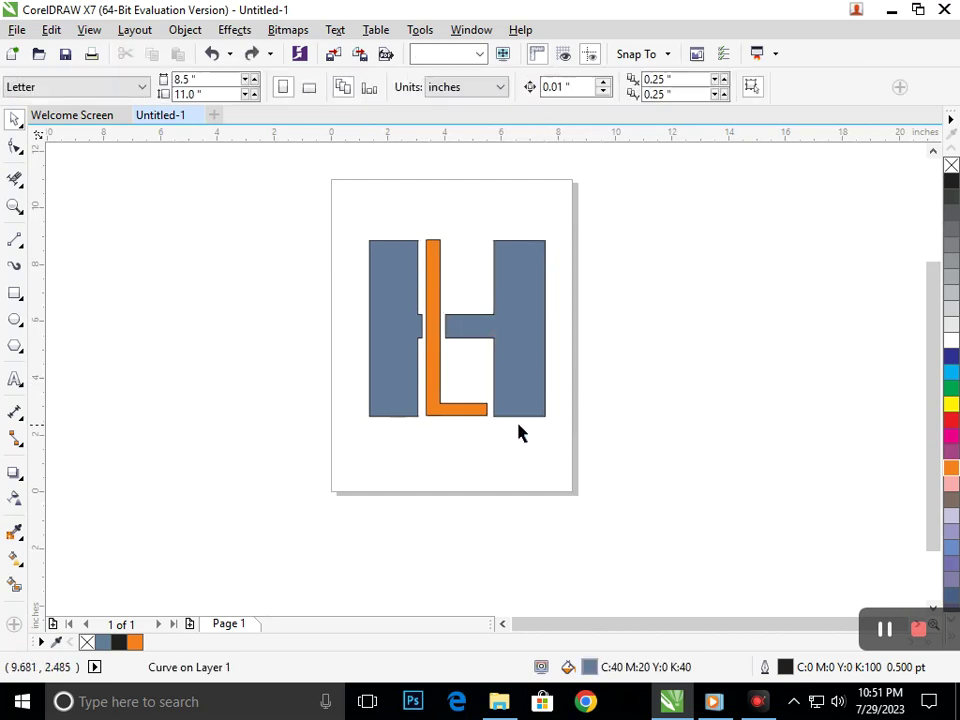
Apply a linear fountain fill from the upper-left to the lower-right corner of the H's left part, with dark blue at both ends.
left_click(392, 390)
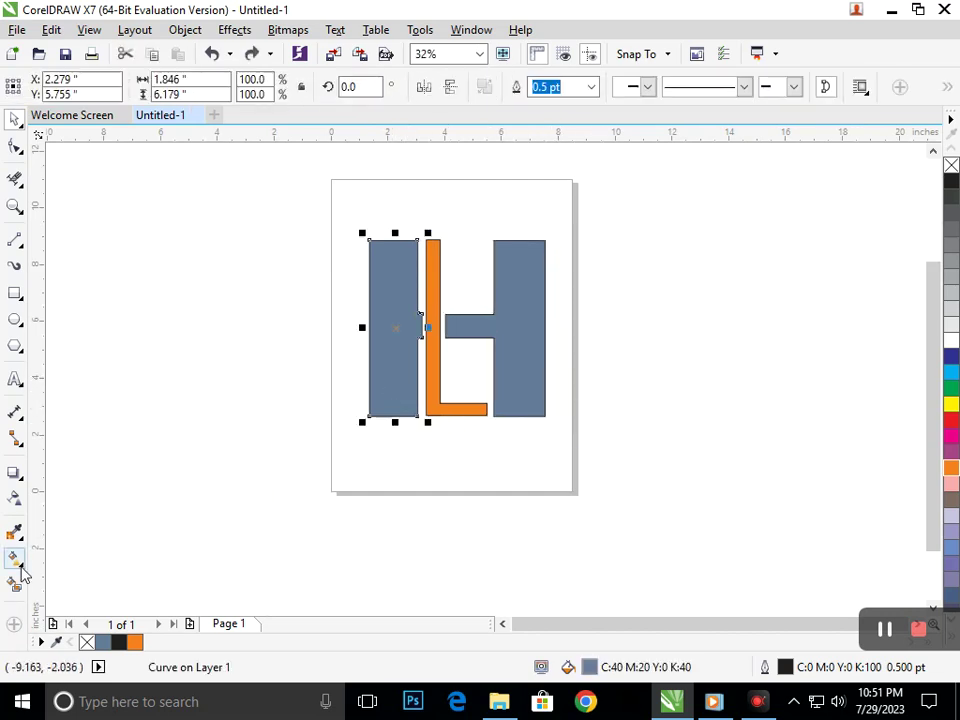
left_click(15, 561)
left_click(21, 566)
left_click(92, 557)
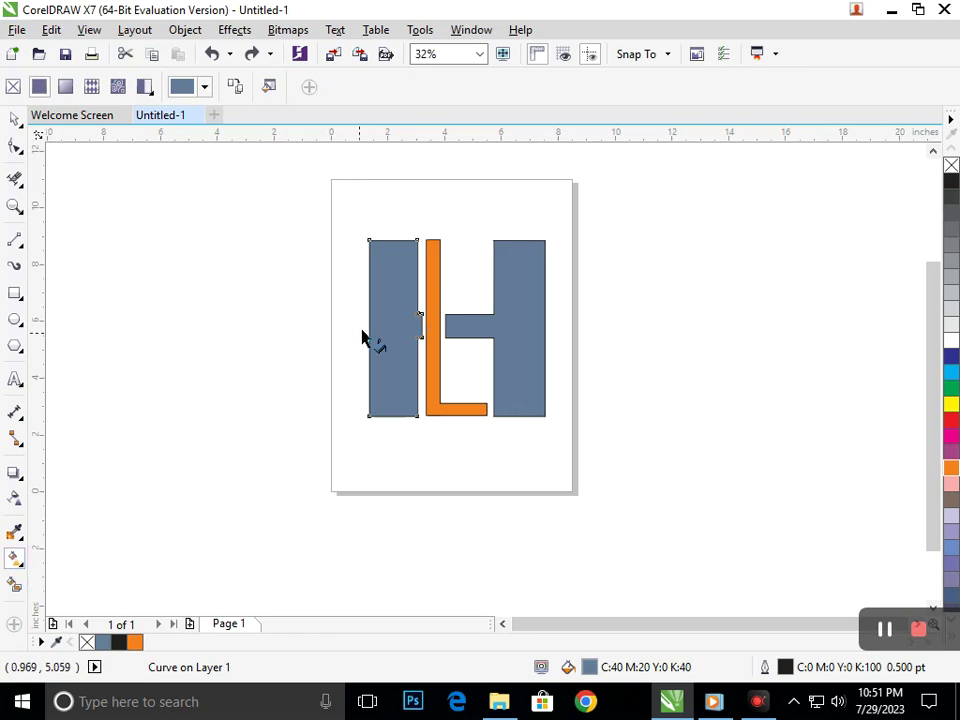
left_click_drag(371, 240, 426, 412)
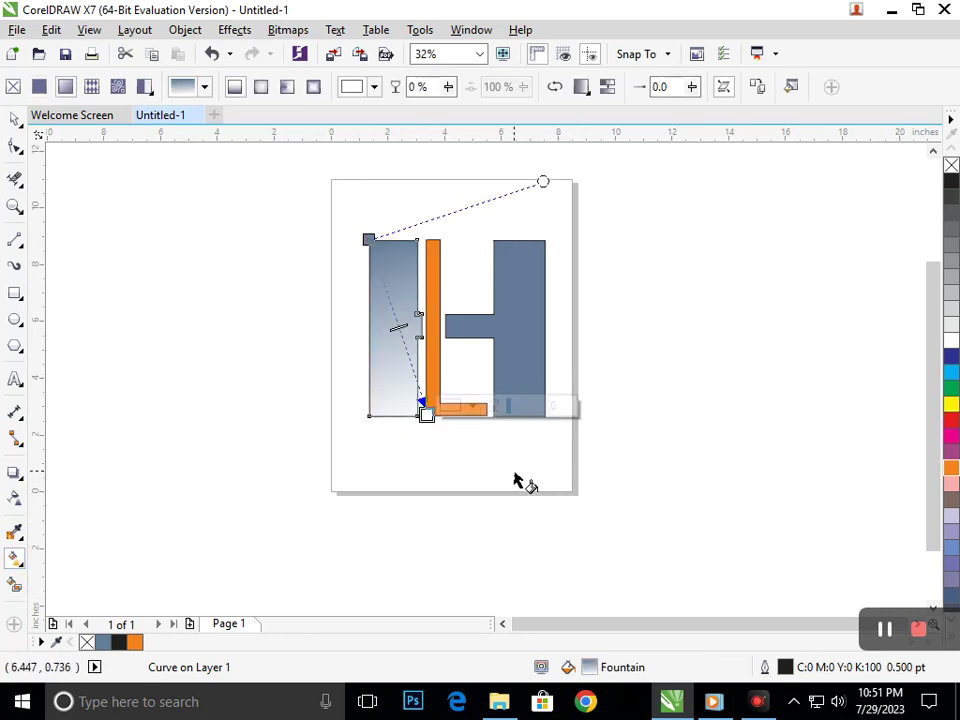
left_click(951, 355)
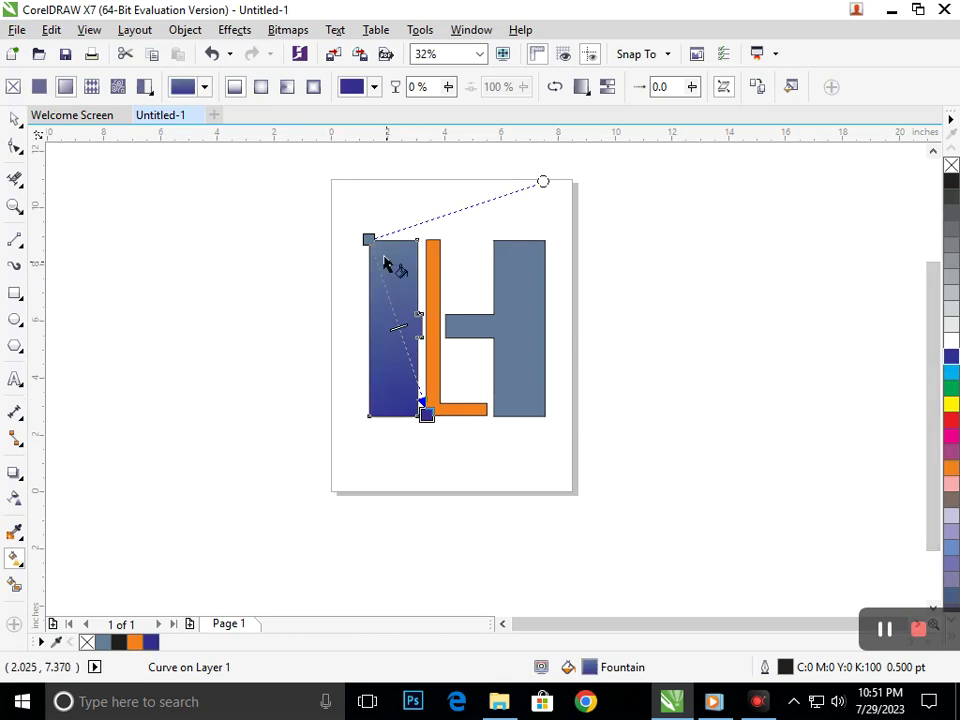
left_click(367, 238)
left_click(951, 355)
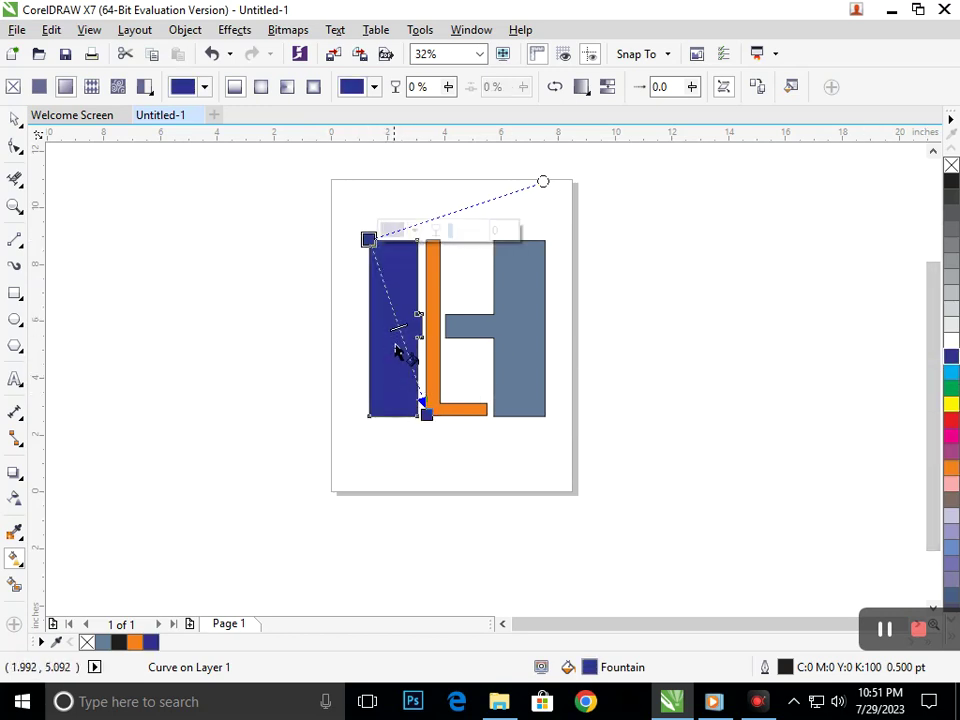
Add an orange colour stop at 54% of the left part's fountain fill and extend both ends beyond the shape.
double_click(399, 336)
left_click(951, 469)
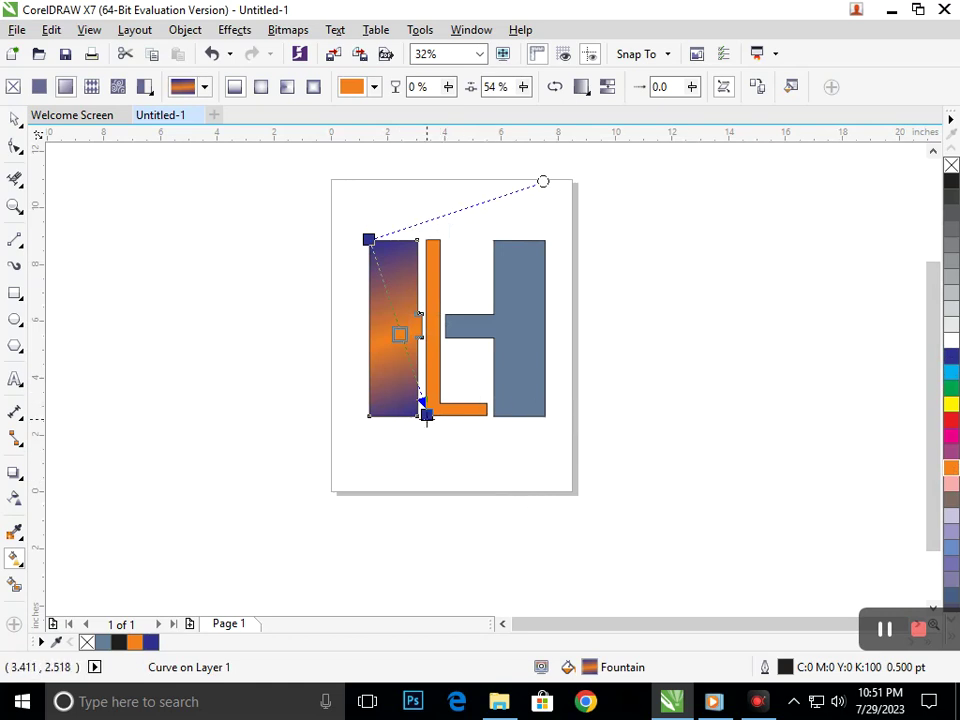
left_click_drag(427, 418, 435, 444)
left_click_drag(369, 238, 363, 202)
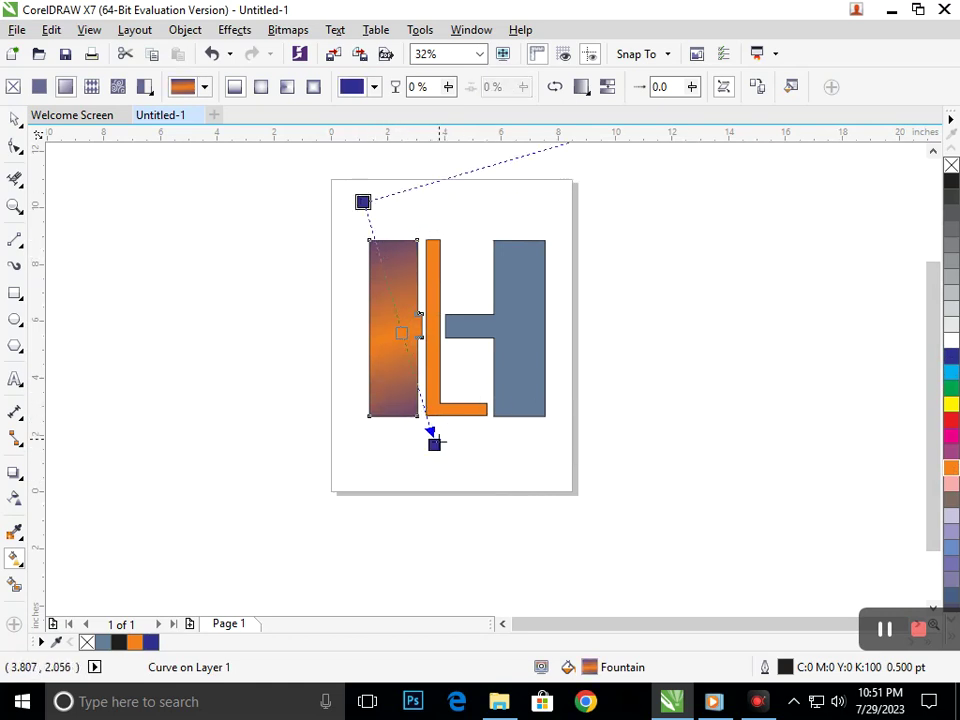
left_click_drag(434, 443, 426, 432)
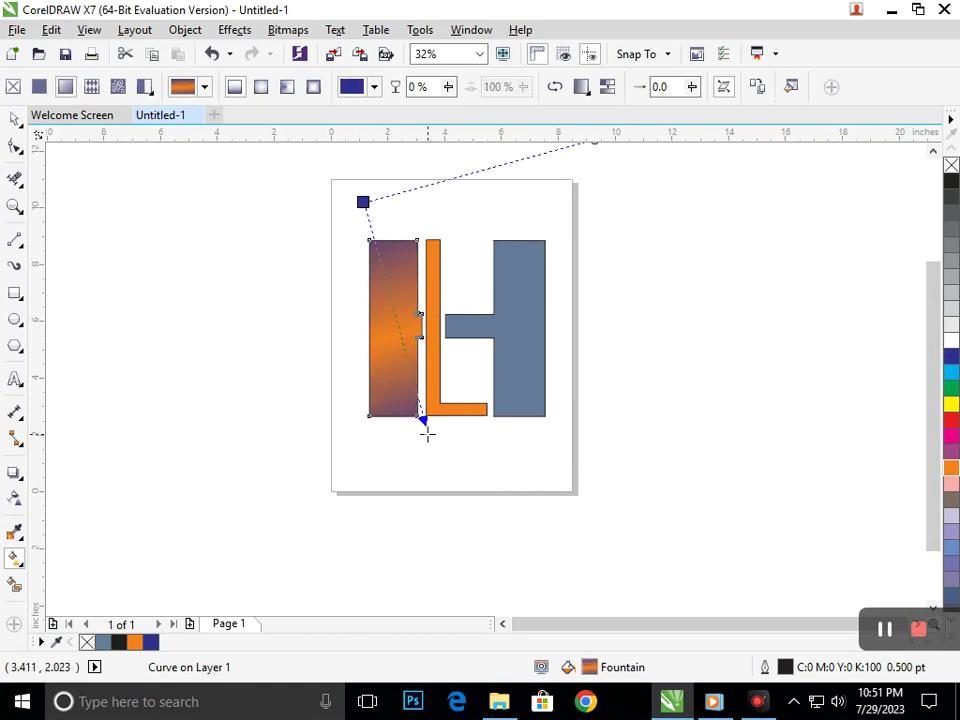
Copy only the Fill property from the H's left part to the H's right part.
left_click(16, 120)
left_click_drag(516, 347, 602, 347)
key("ctrl+z")
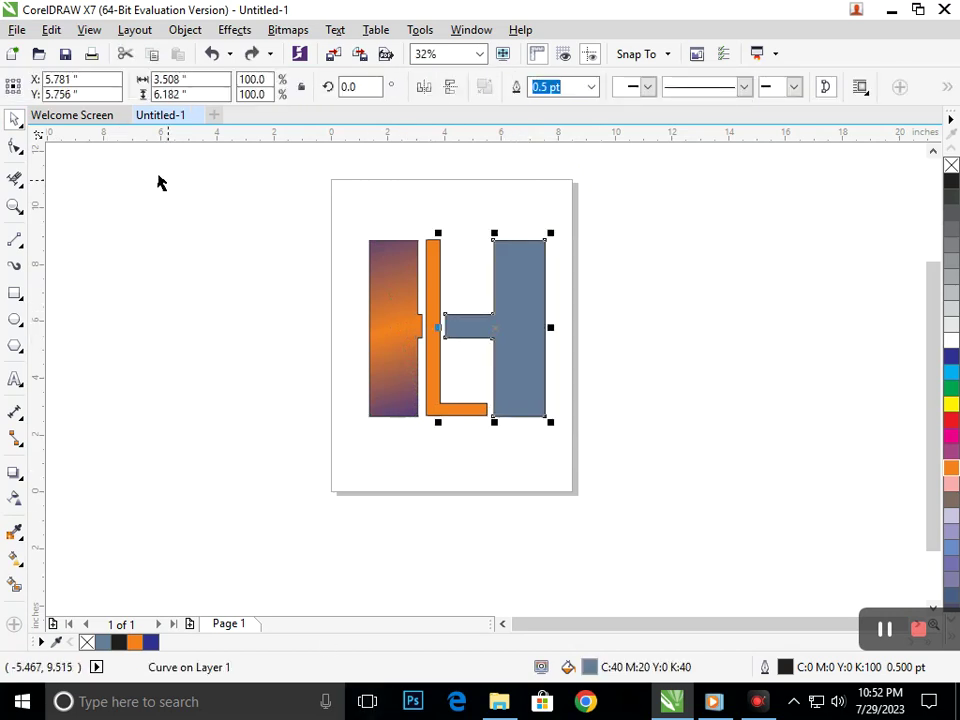
left_click(51, 30)
left_click(100, 290)
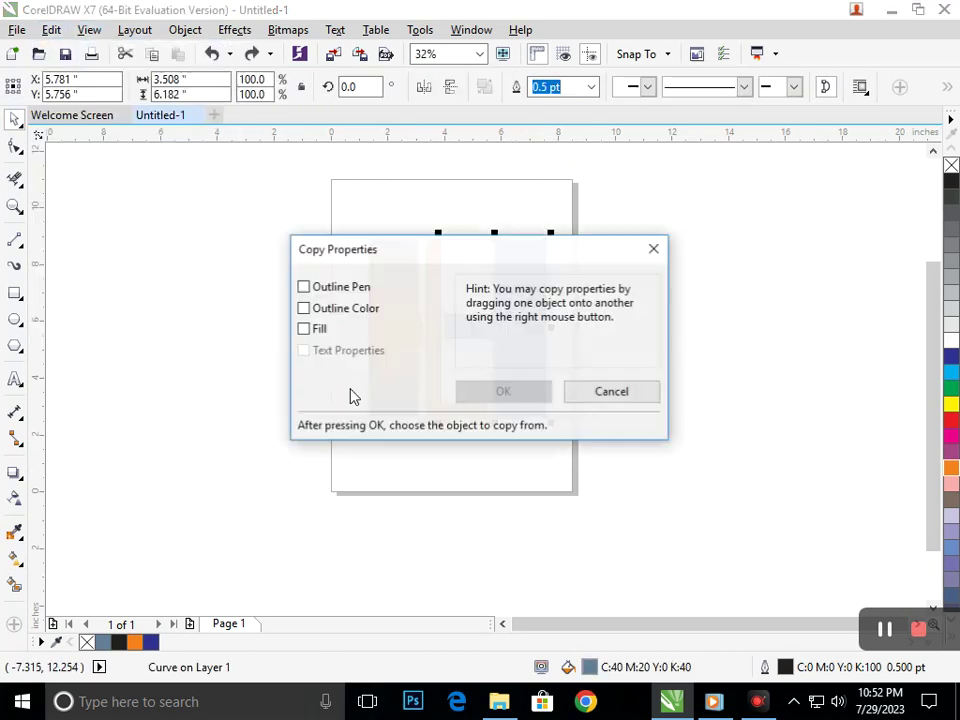
left_click(304, 329)
left_click(503, 391)
left_click(367, 342)
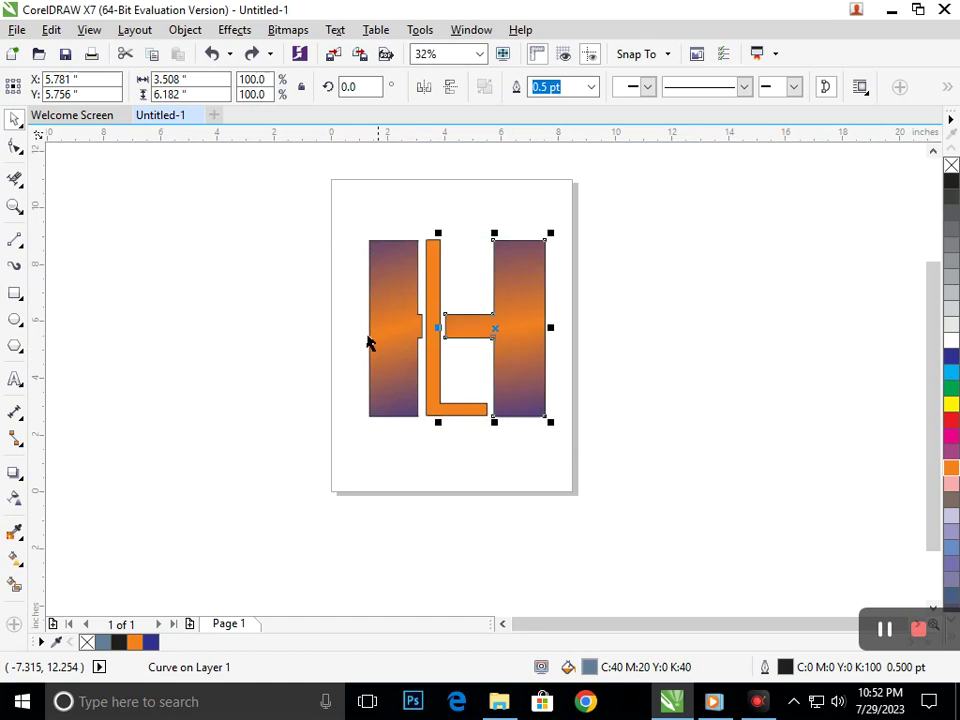
Fill the L with solid dark blue, C:100 M:100 Y:0 K:0.
left_click(360, 538)
left_click_drag(480, 418, 484, 455)
key("ctrl+z")
left_click(951, 357)
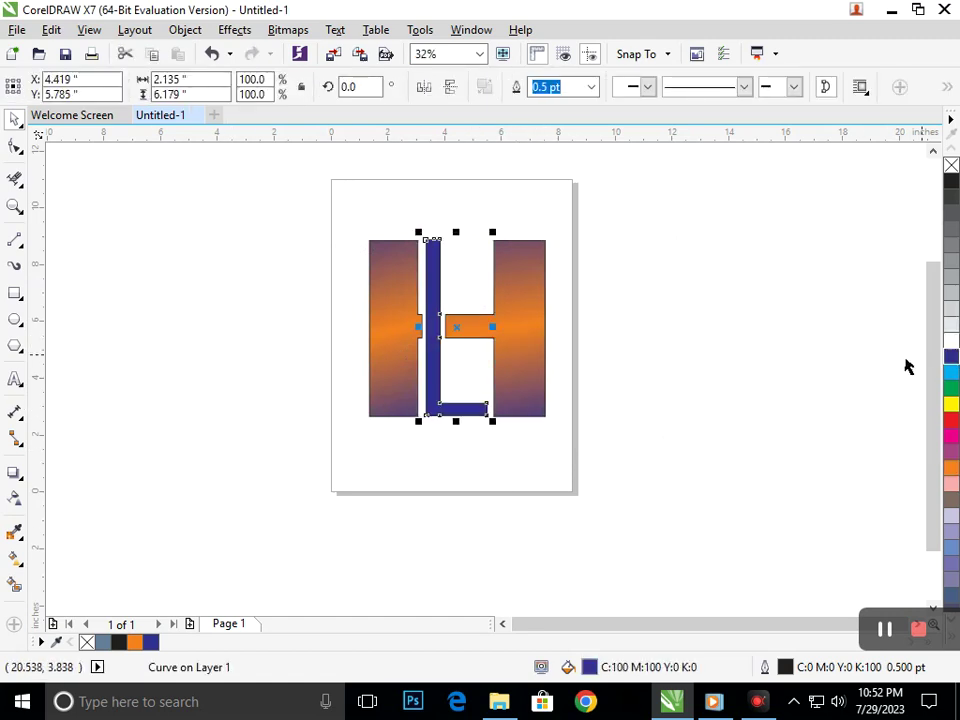
left_click(576, 506)
Apply a linear fountain fill from the L's upper-left corner to just below its foot, trying purple and light gray as end colours.
key("F2")
left_click_drag(309, 195, 667, 516)
left_click(449, 461)
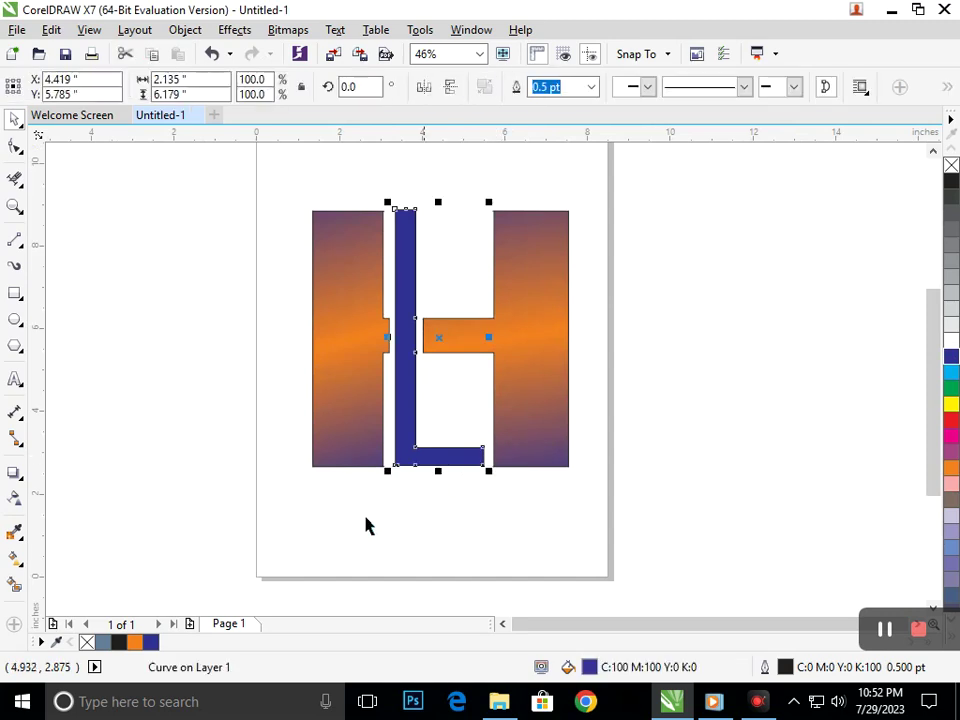
left_click(16, 558)
left_click_drag(397, 213, 469, 486)
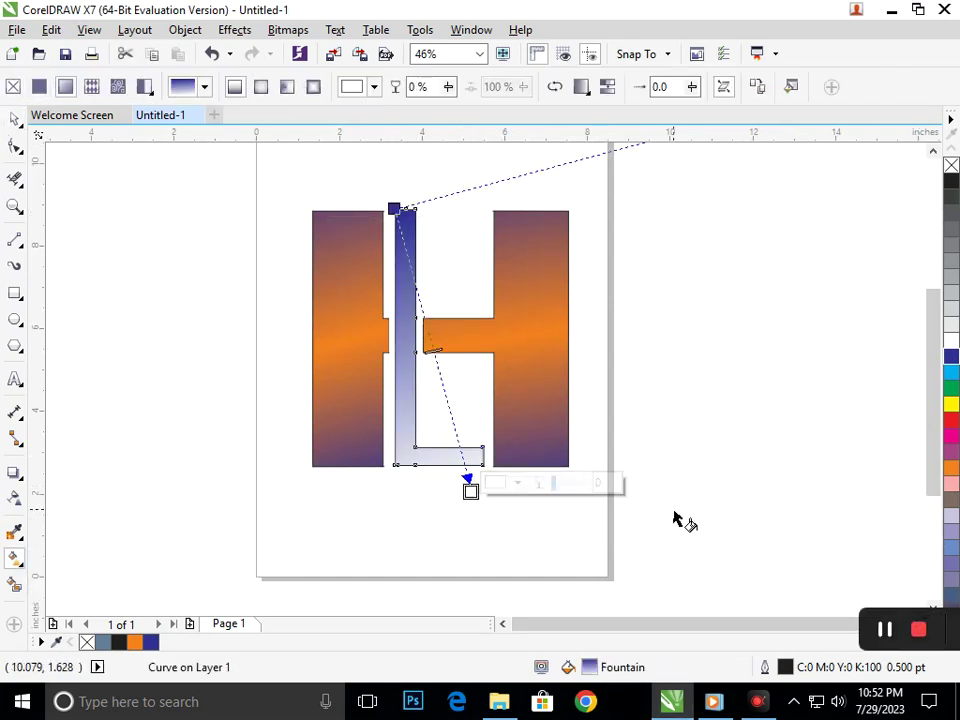
left_click(950, 455)
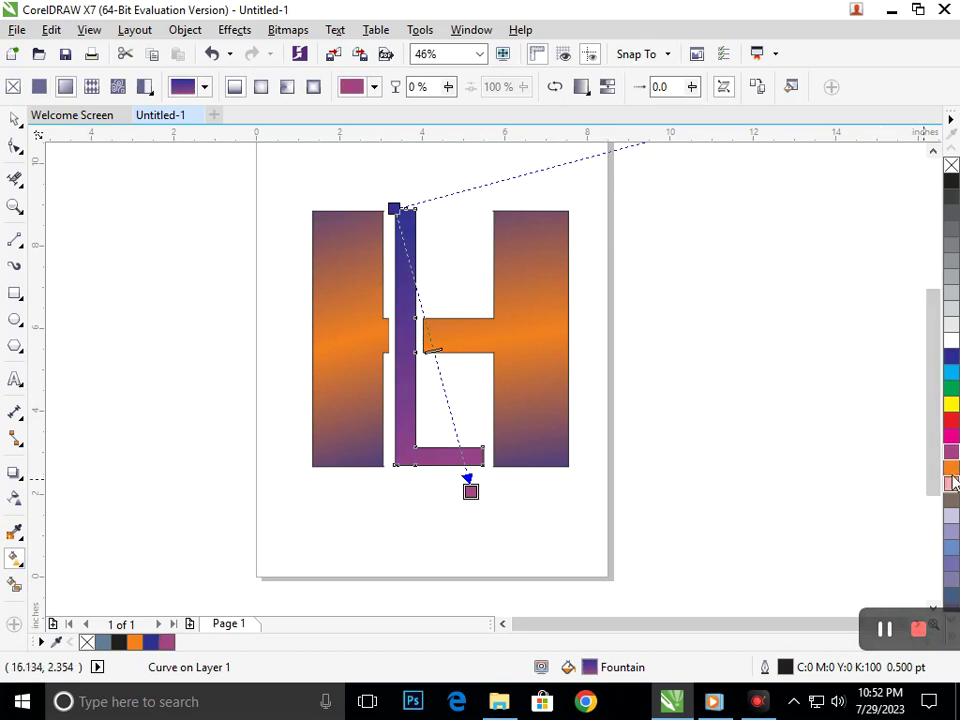
left_click(952, 292)
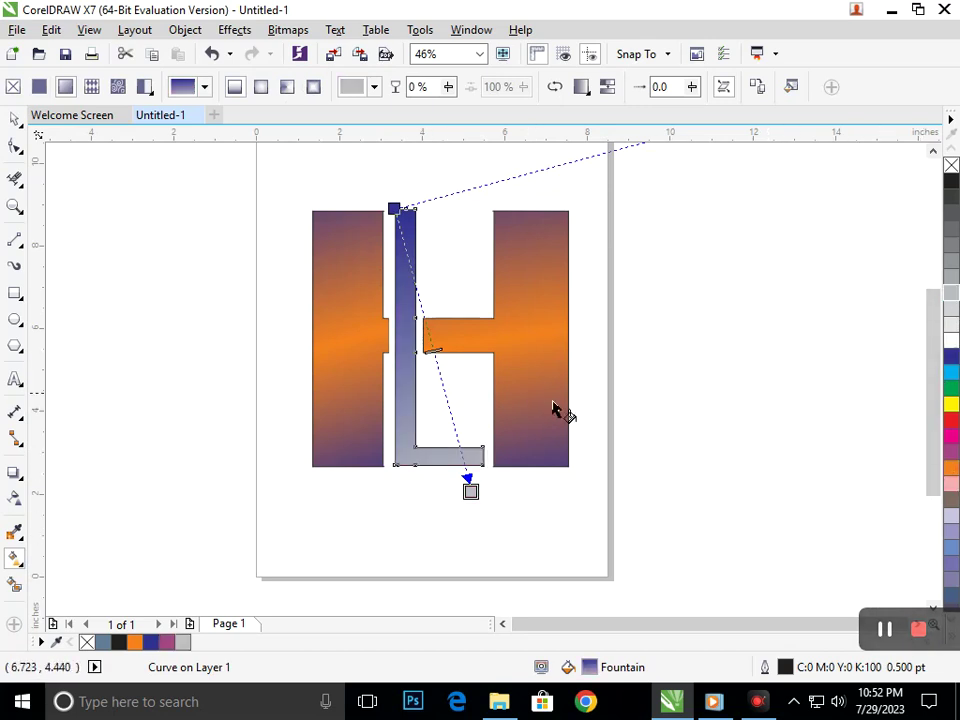
Set the end colour of the L's fountain fill to yellow and deselect the L.
key("F3")
key("F2")
left_click_drag(281, 149, 597, 453)
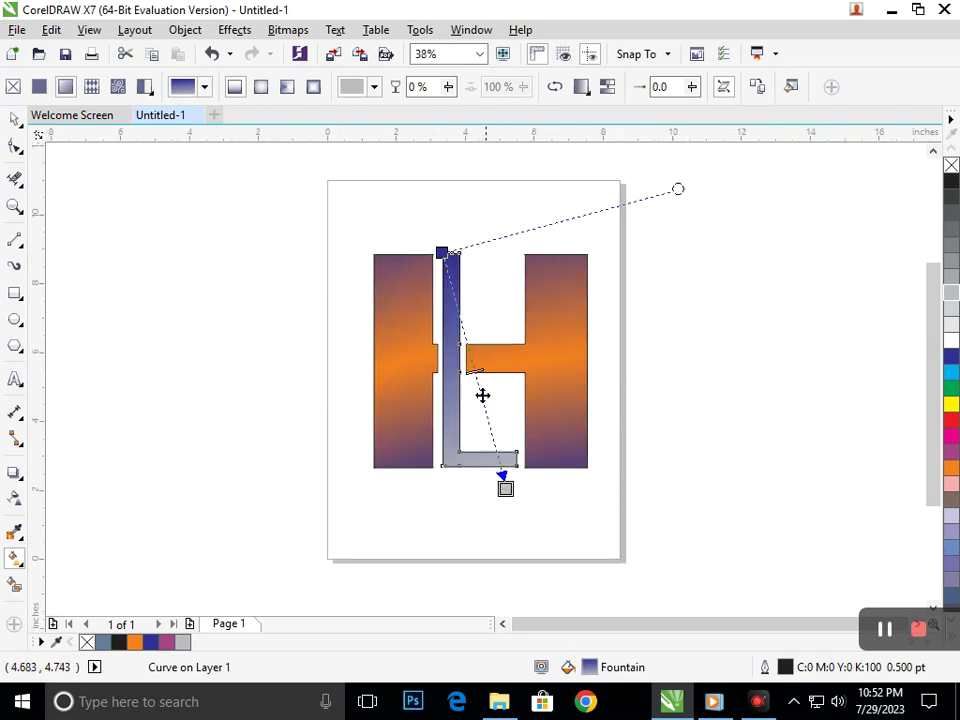
left_click(505, 488)
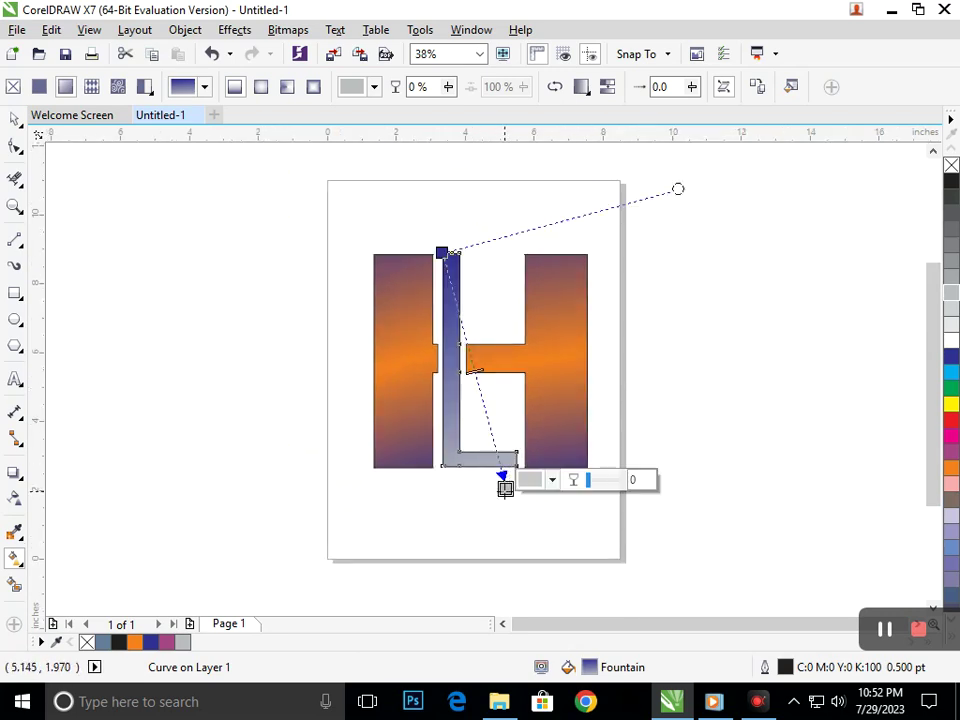
left_click(950, 406)
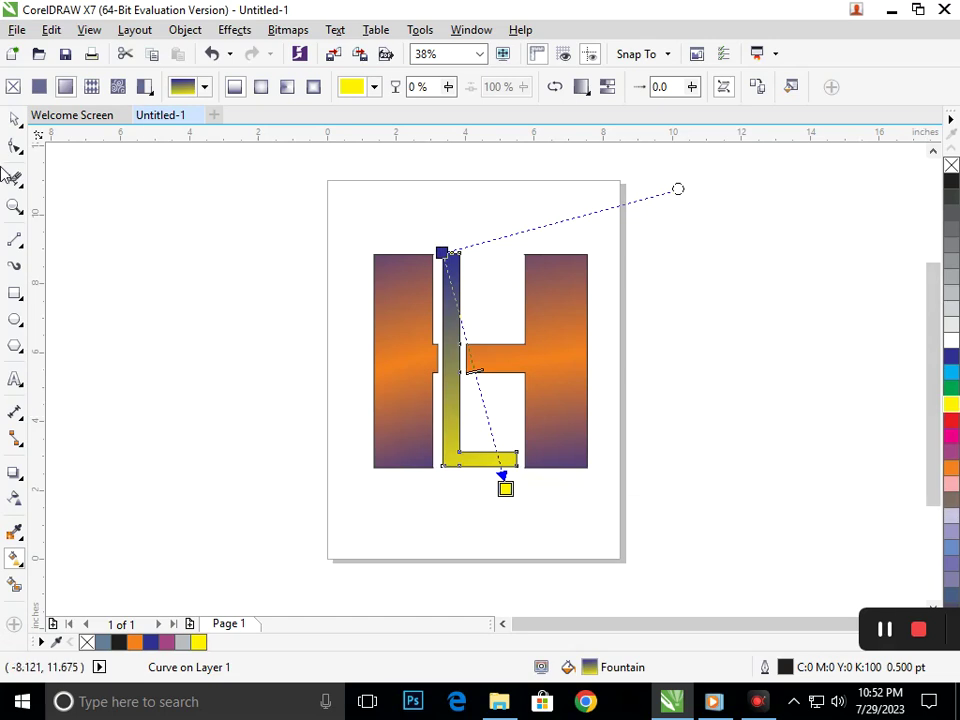
left_click(13, 121)
left_click(48, 262)
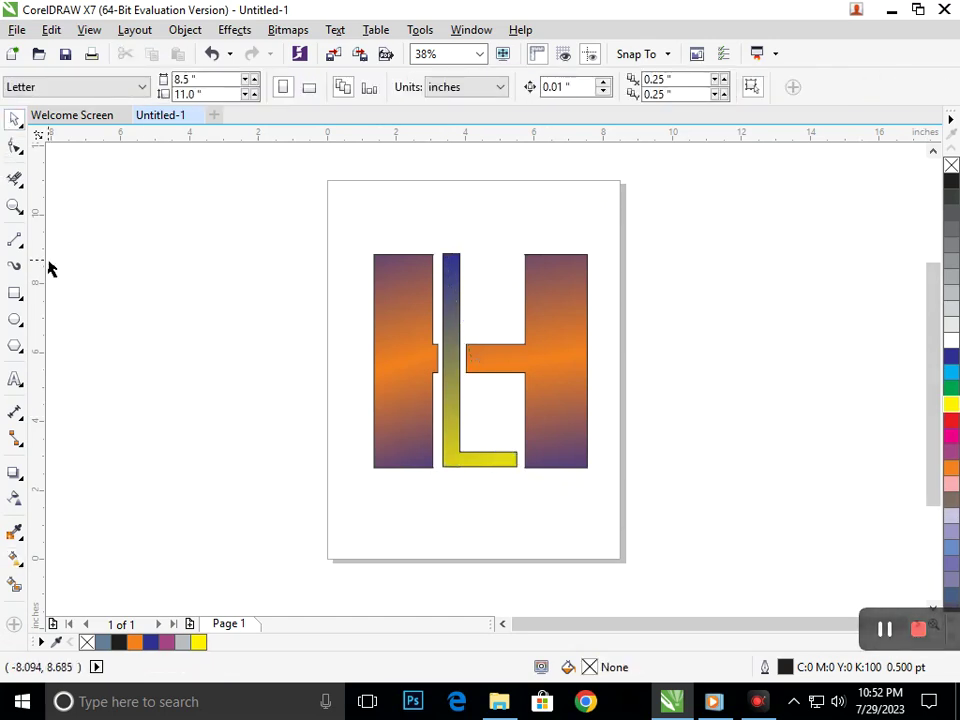
Select all pieces of the HL logo and group them.
scroll(388, 272, "down", 1)
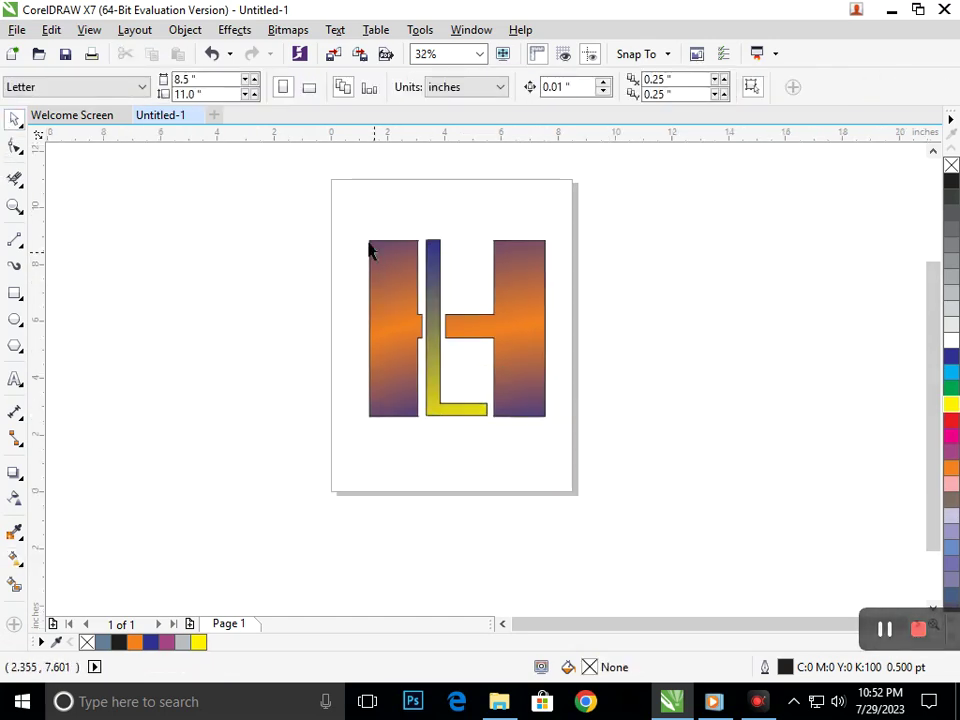
scroll(400, 261, "up", 3)
scroll(585, 473, "down", 2)
mouse_move(351, 214)
left_mouse_down()
mouse_move(589, 450)
mouse_move(560, 468)
left_mouse_up()
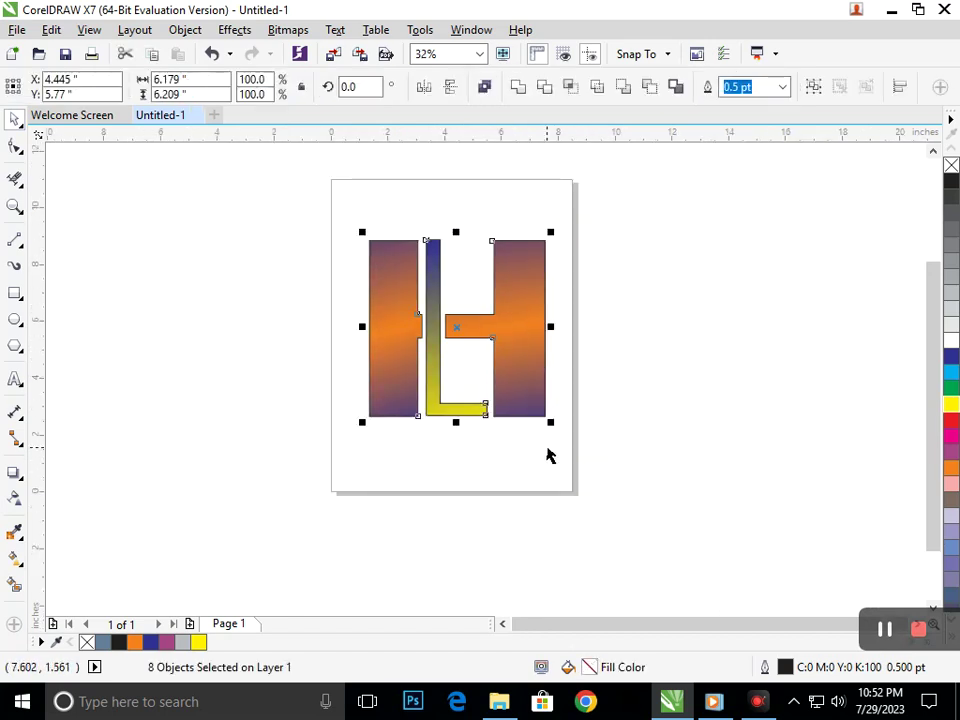
key("ctrl+g")
Move the grouped logo to the left and back onto the page, placing it slightly higher, and deselect it.
left_click(425, 427)
left_click_drag(407, 418, 206, 395)
left_click_drag(309, 397, 506, 409)
left_click(549, 549)
key("z")
left_click_drag(302, 158, 596, 524)
left_click_drag(572, 459, 580, 457)
left_click(616, 599)
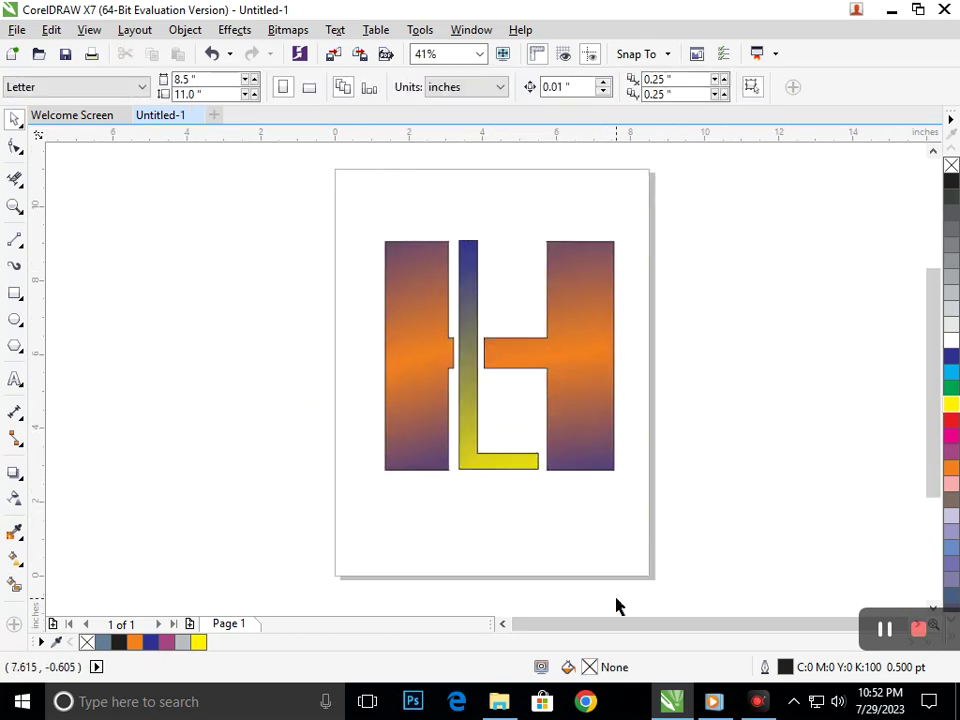